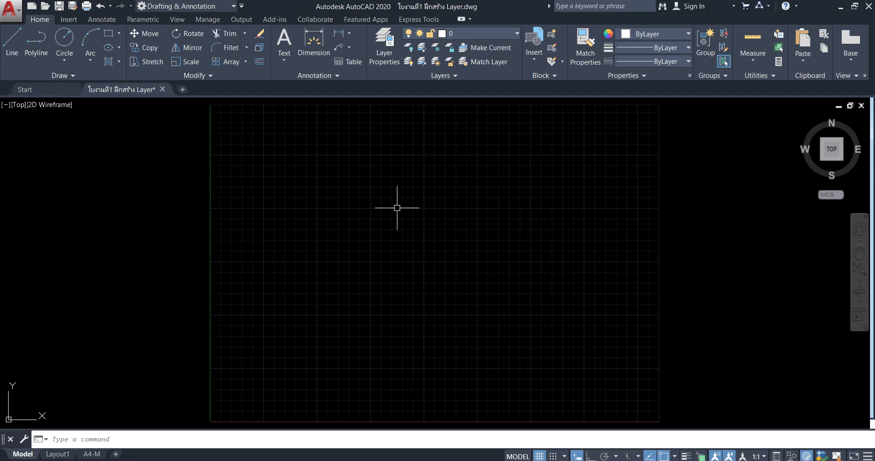
# Step: Check the existing layers, then browse the Template folder's drawing templates without opening one
pyautogui.click(504, 37)
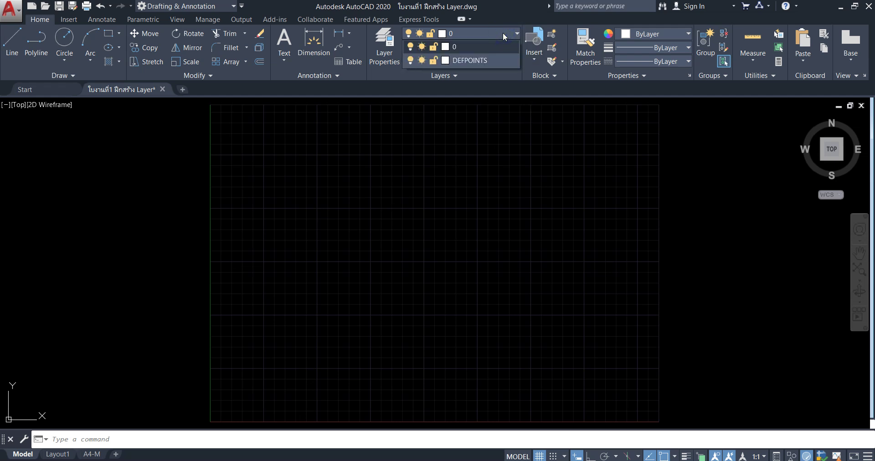
pyautogui.click(503, 34)
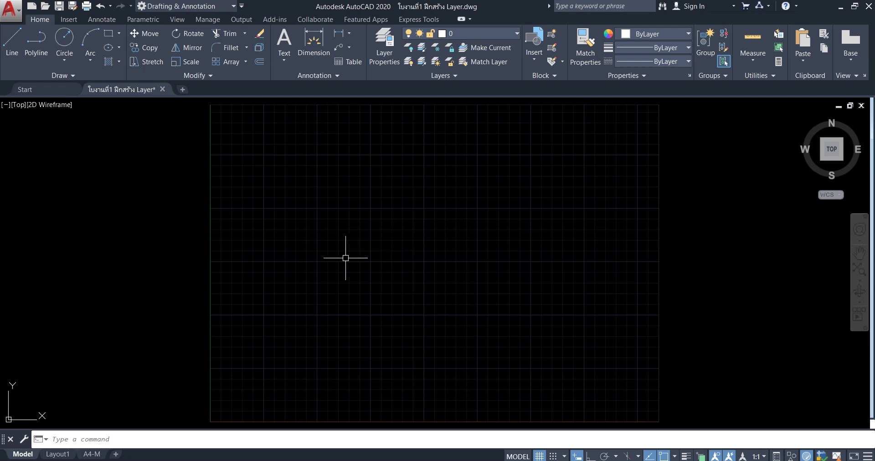
pyautogui.click(46, 6)
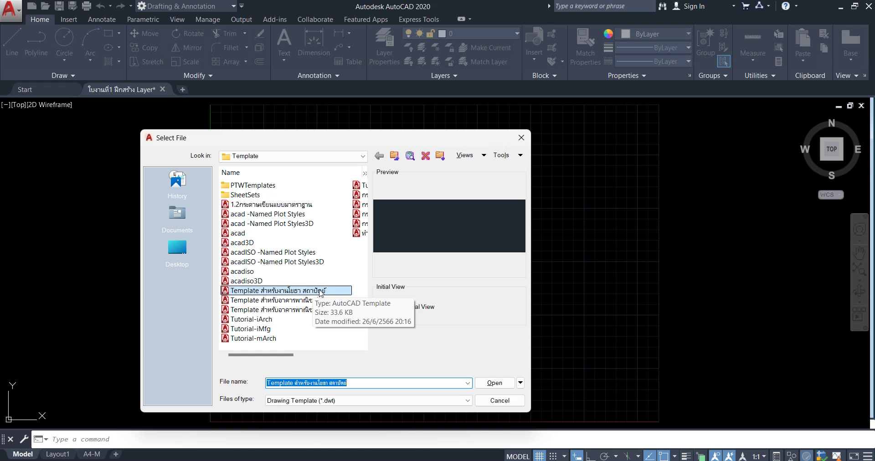
pyautogui.click(384, 401)
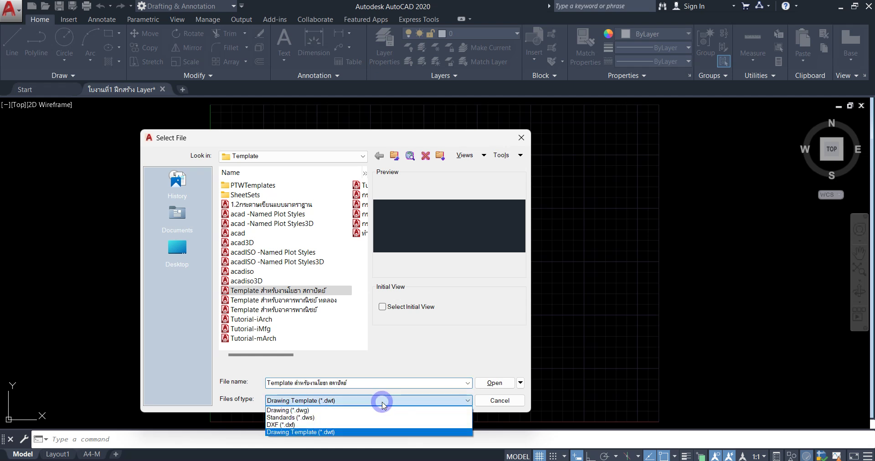
pyautogui.click(381, 430)
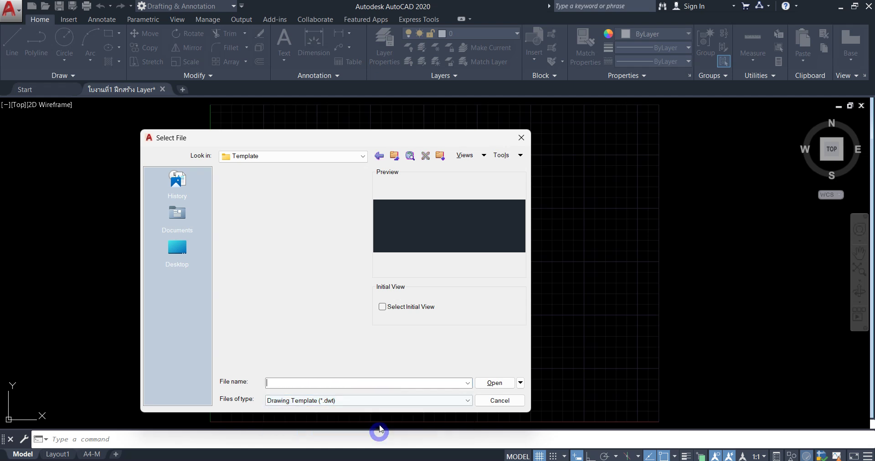
pyautogui.click(375, 401)
pyautogui.click(368, 410)
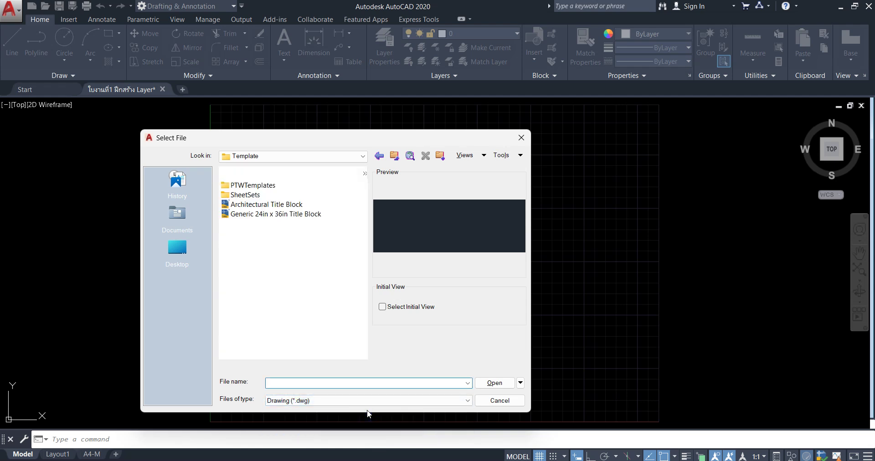
pyautogui.click(406, 402)
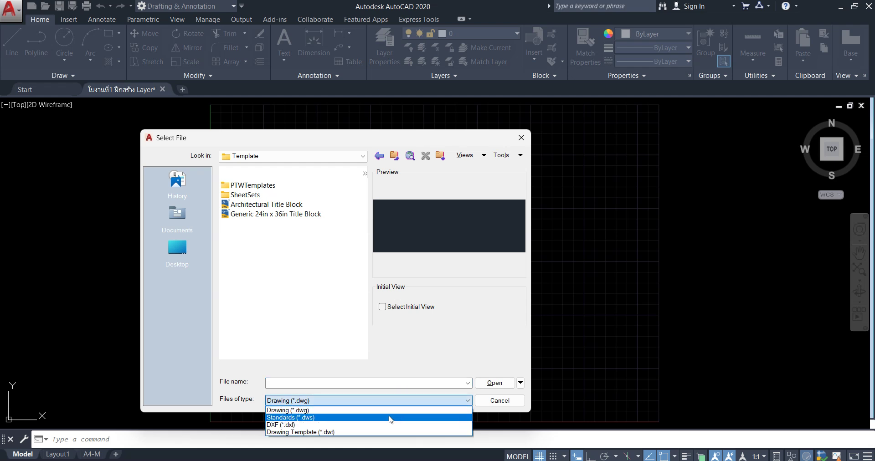
pyautogui.click(360, 432)
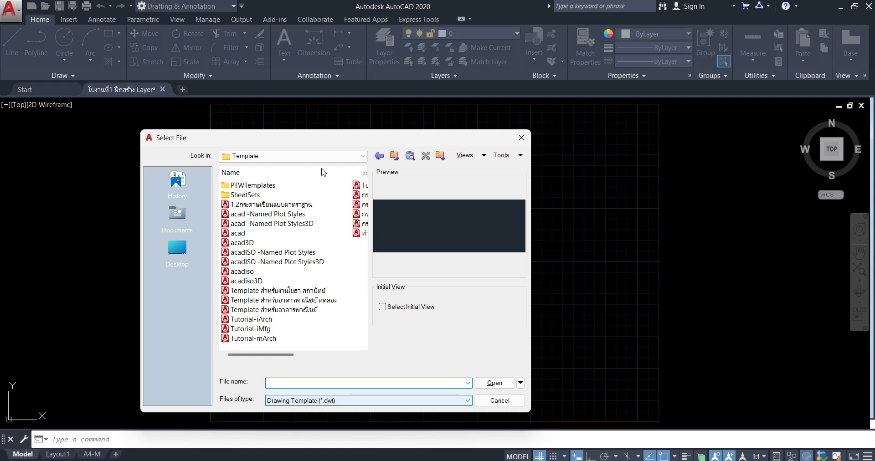
pyautogui.click(331, 157)
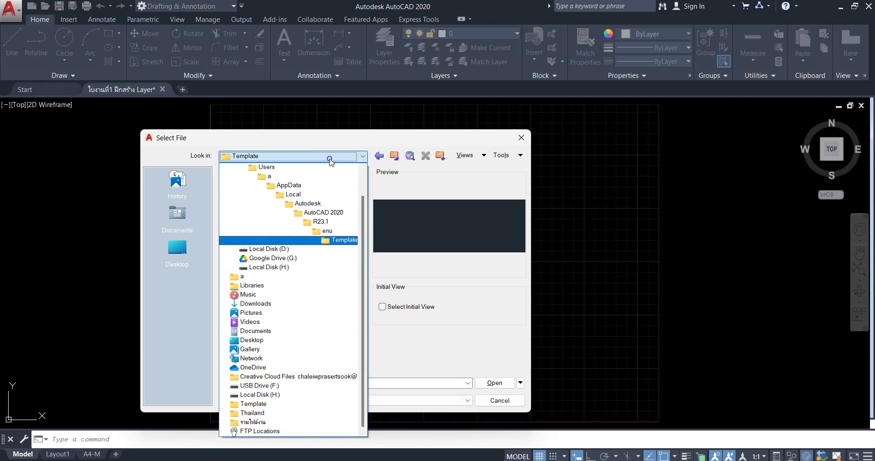
pyautogui.click(330, 160)
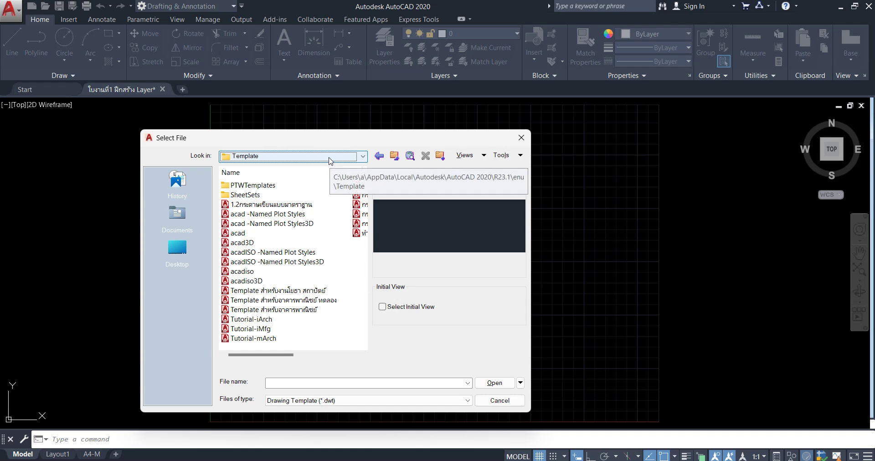
pyautogui.click(523, 140)
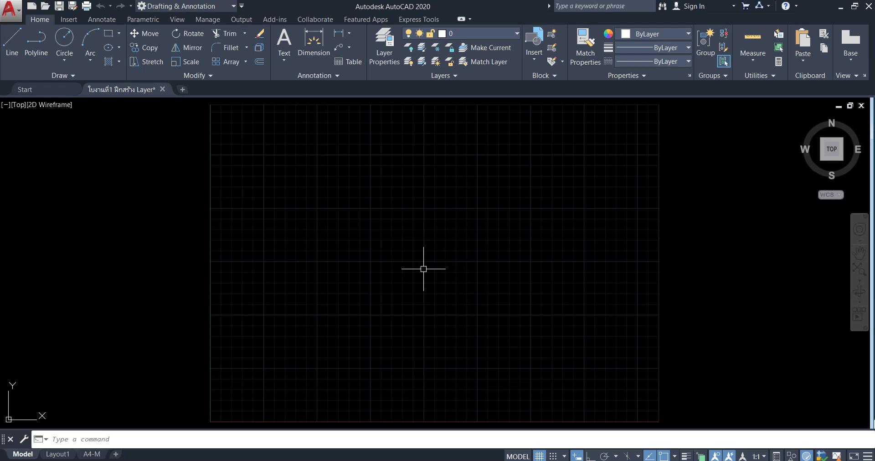
# Step: On the Annotate tab, review the text style and dimension style lists, leaving TH.SarabunPSK and C unchanged
pyautogui.click(111, 19)
pyautogui.click(157, 34)
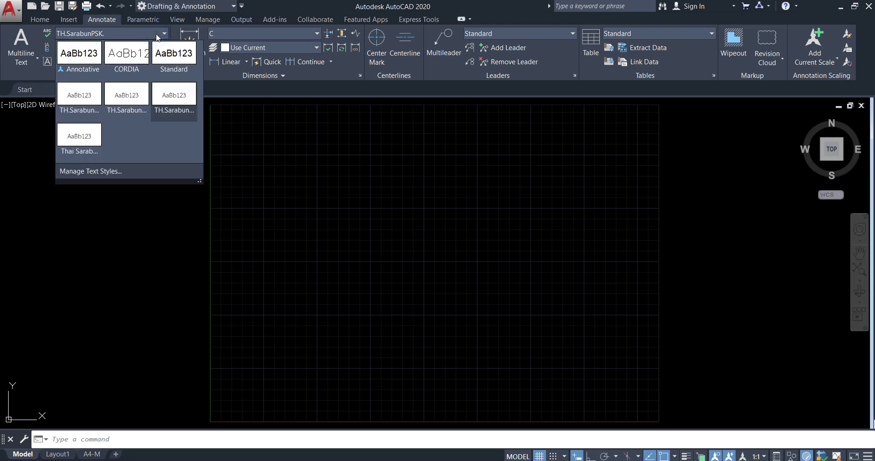
pyautogui.click(154, 35)
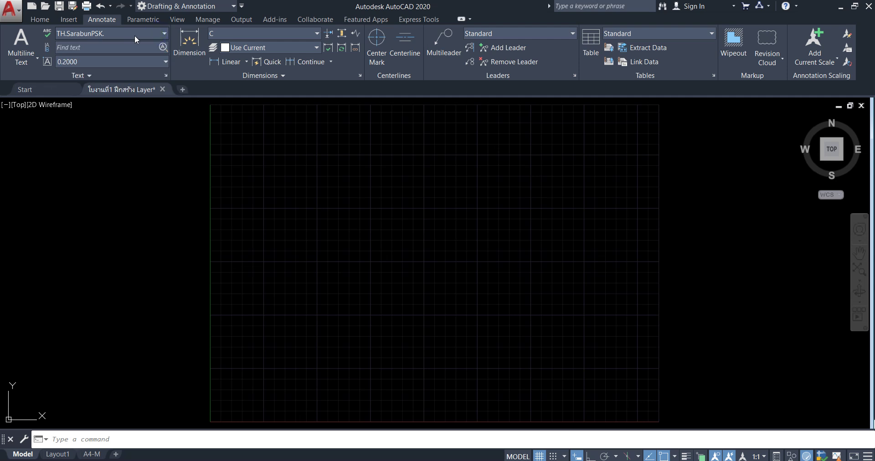
pyautogui.click(316, 35)
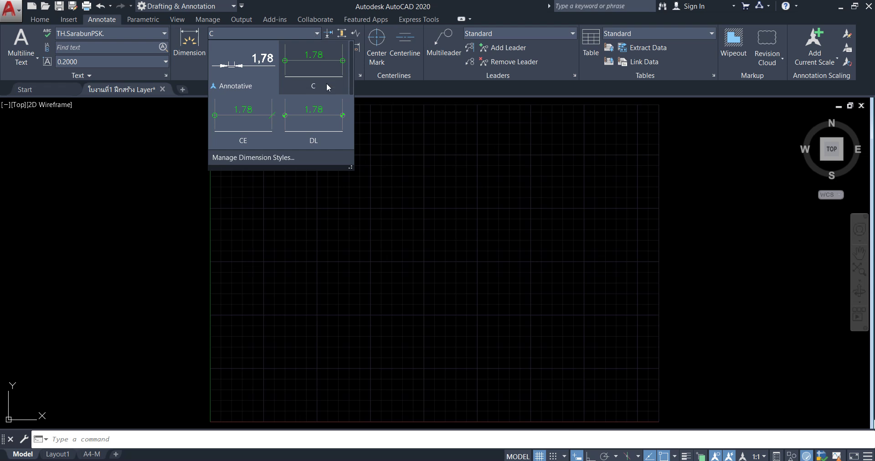
pyautogui.scroll(-2, 326, 83)
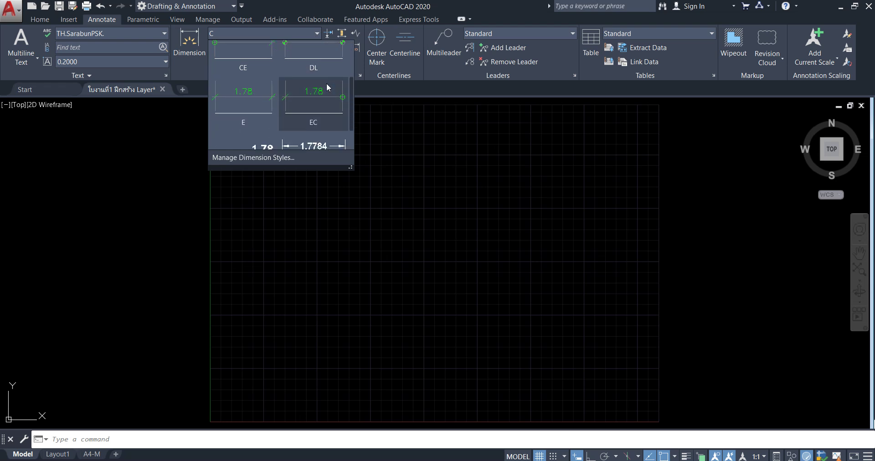
pyautogui.scroll(2, 326, 86)
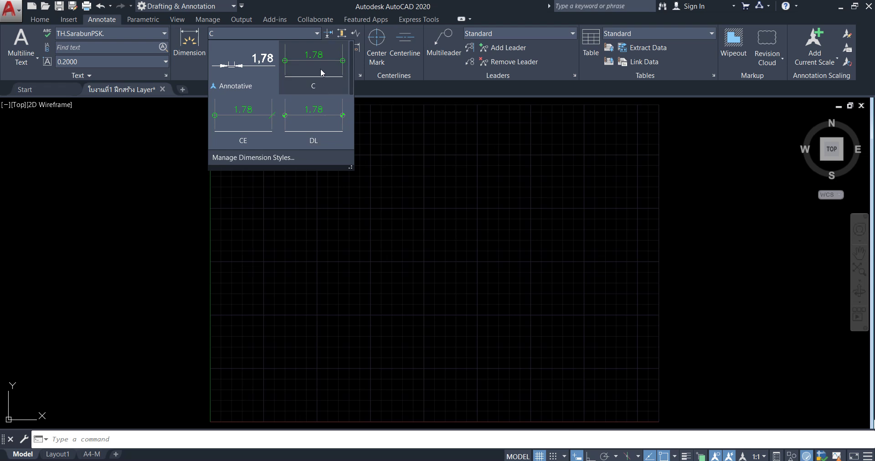
pyautogui.click(321, 67)
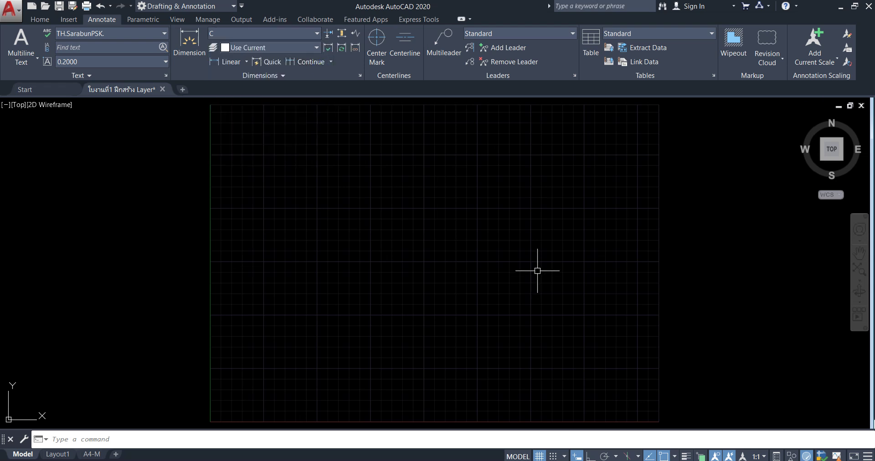
# Step: Back on Home, recheck the layer drop-down, then run LA to open the Layer Properties Manager
pyautogui.click(38, 19)
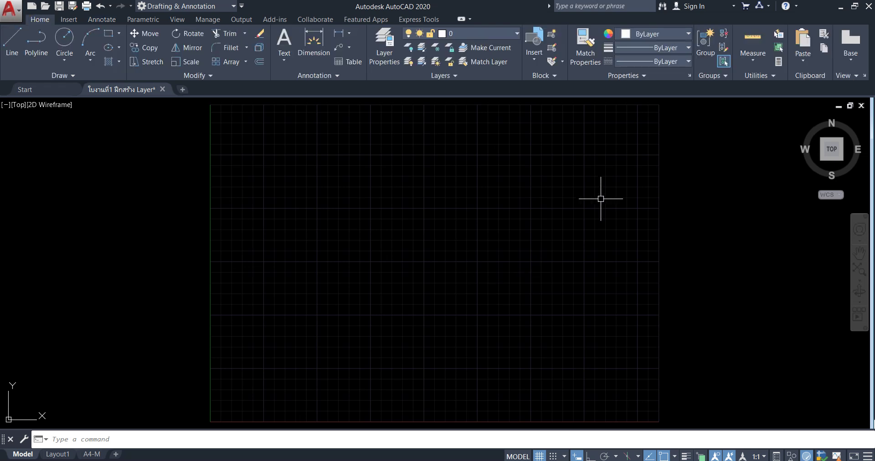
pyautogui.click(510, 36)
pyautogui.write('A')
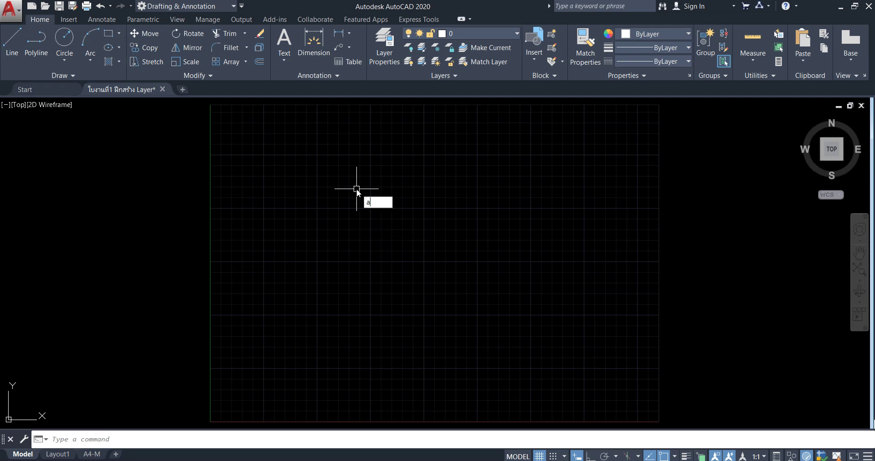
pyautogui.press('BackSpace')
pyautogui.write('LA')
pyautogui.press('Return')
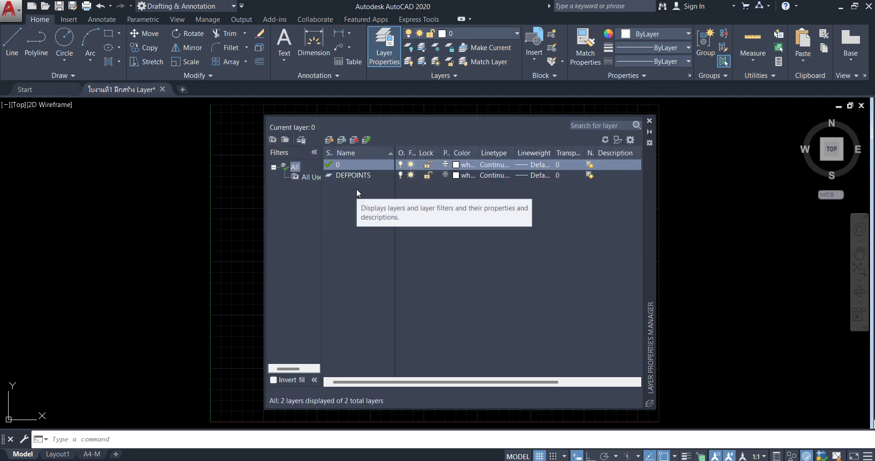
pyautogui.moveTo(648, 225); pyautogui.dragTo(585, 222)
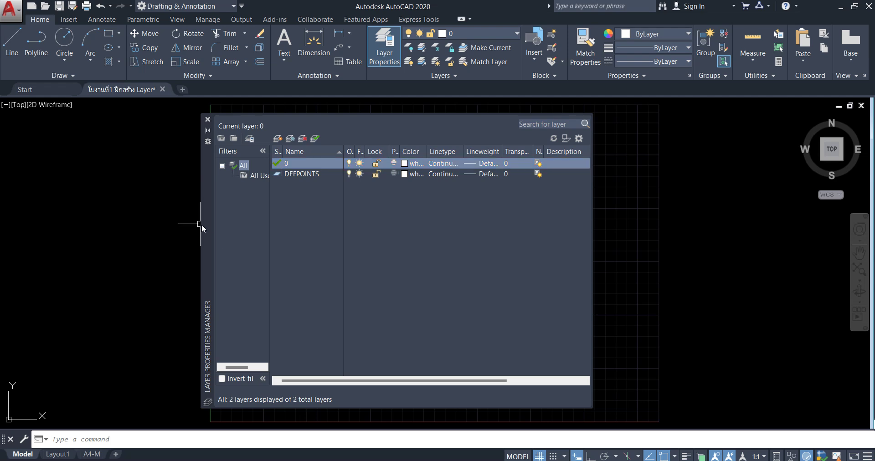
pyautogui.moveTo(207, 232)
pyautogui.mouseDown()
pyautogui.moveTo(259, 226)
pyautogui.moveTo(245, 226)
pyautogui.mouseUp()
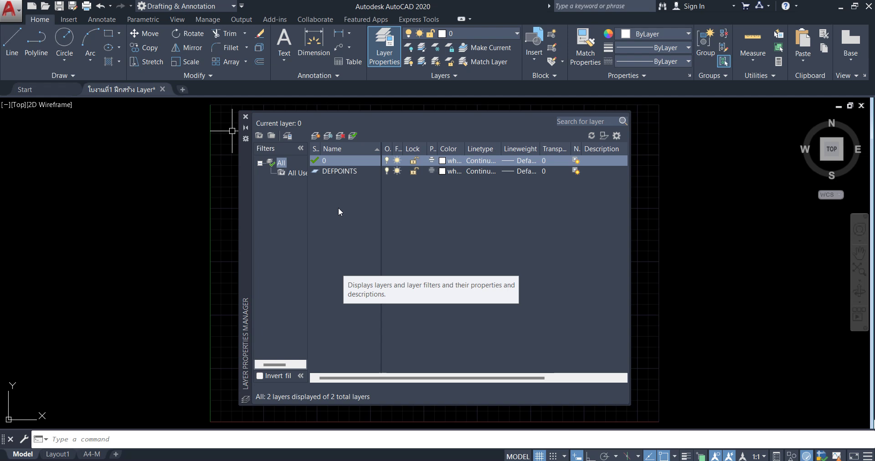
# Step: Add two new layers with default names Layer1 and Layer2, then select DEFPOINTS and Layer1
pyautogui.click(315, 135)
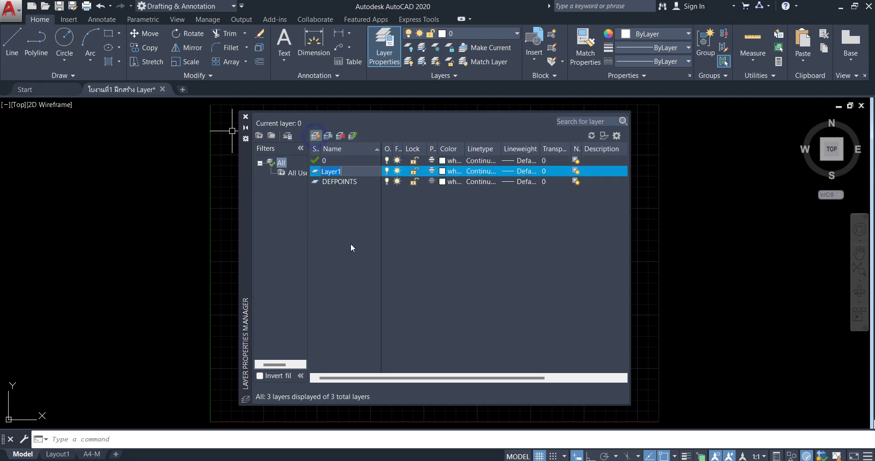
pyautogui.click(341, 231)
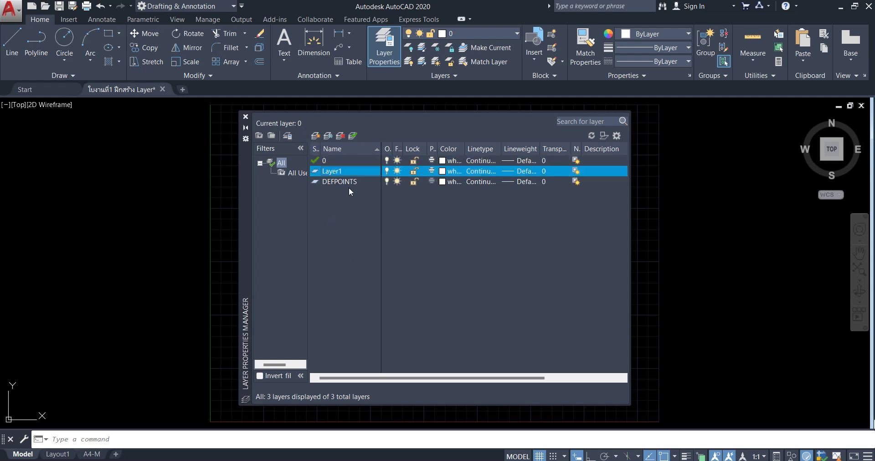
pyautogui.click(335, 182)
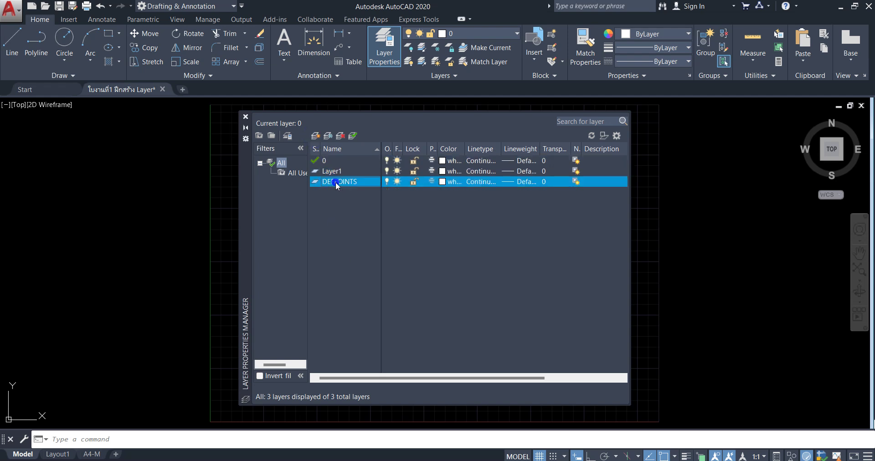
pyautogui.click(342, 255)
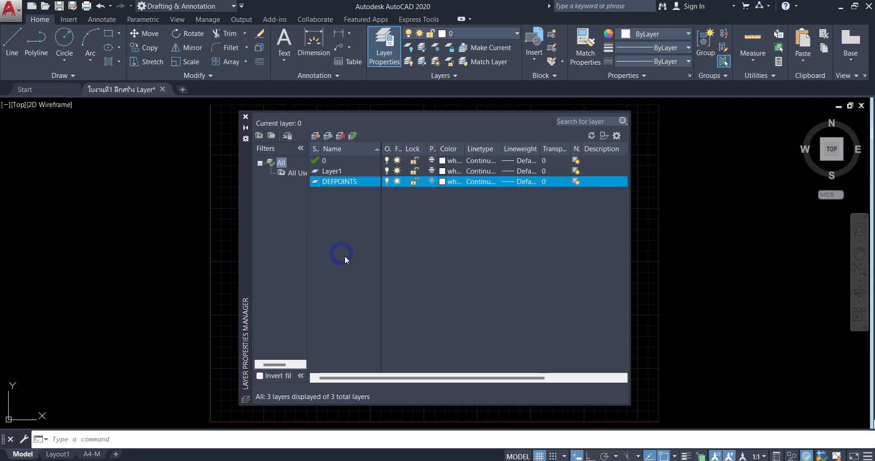
pyautogui.click(315, 135)
pyautogui.click(337, 231)
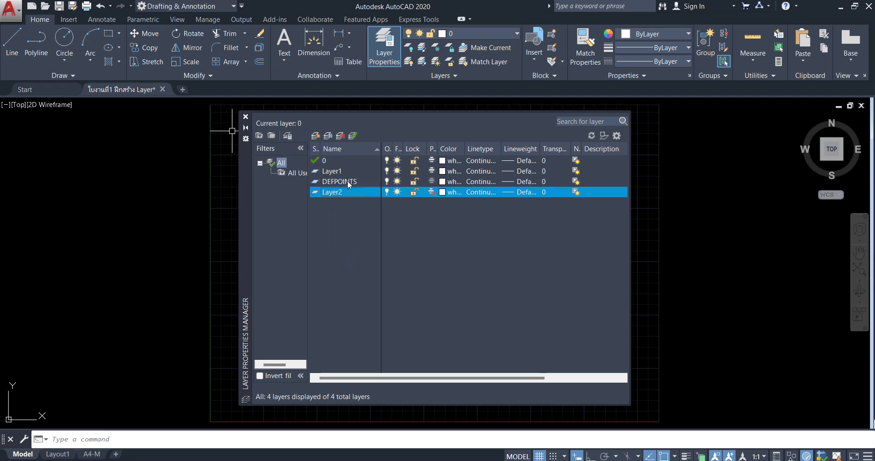
pyautogui.click(348, 182)
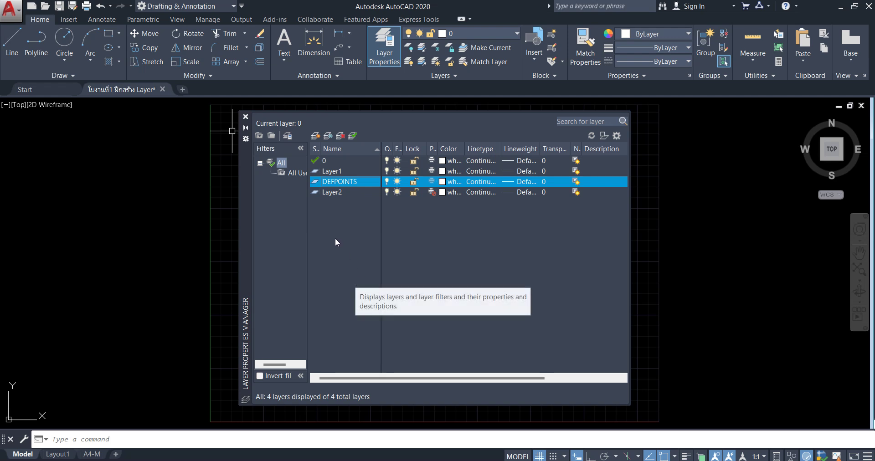
pyautogui.click(333, 171)
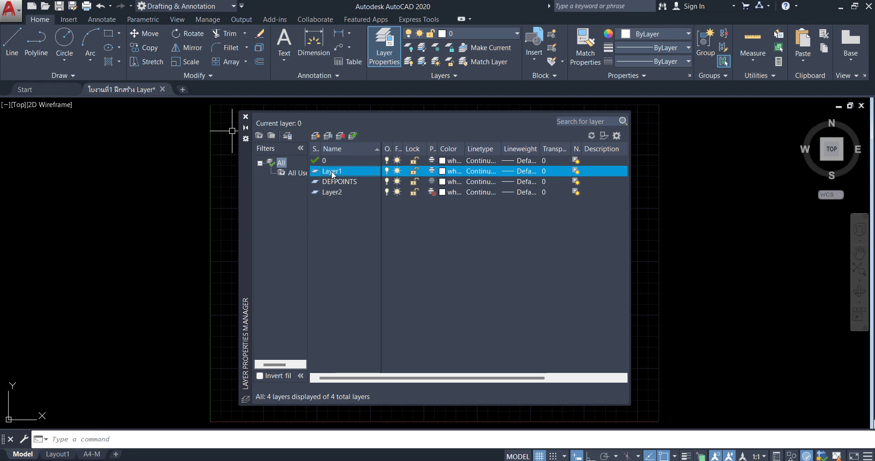
# Step: Merge Layer1 into layer 0
pyautogui.rightClick(332, 174)
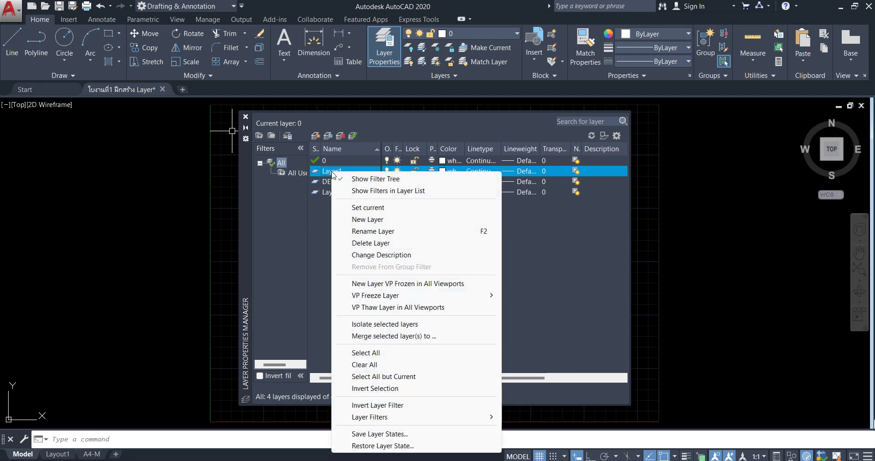
pyautogui.click(380, 337)
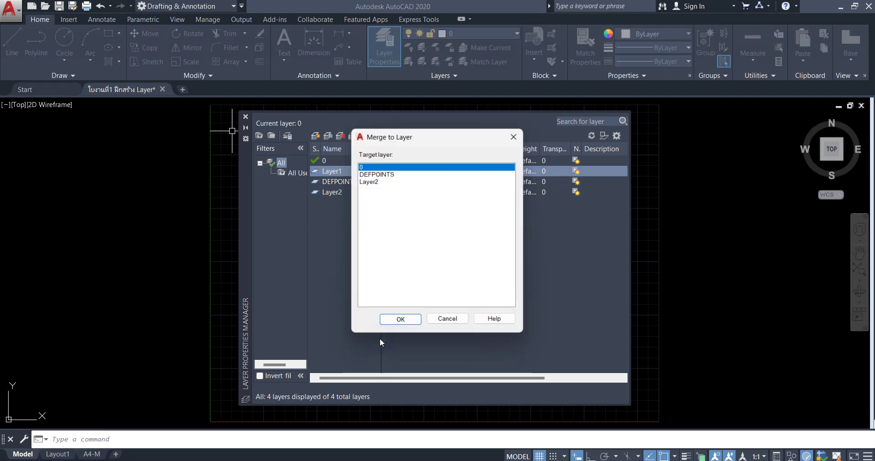
pyautogui.click(375, 174)
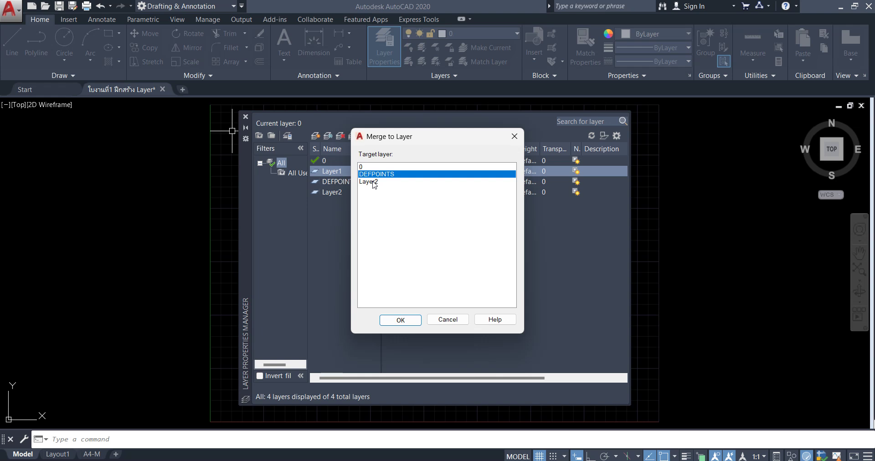
pyautogui.click(373, 168)
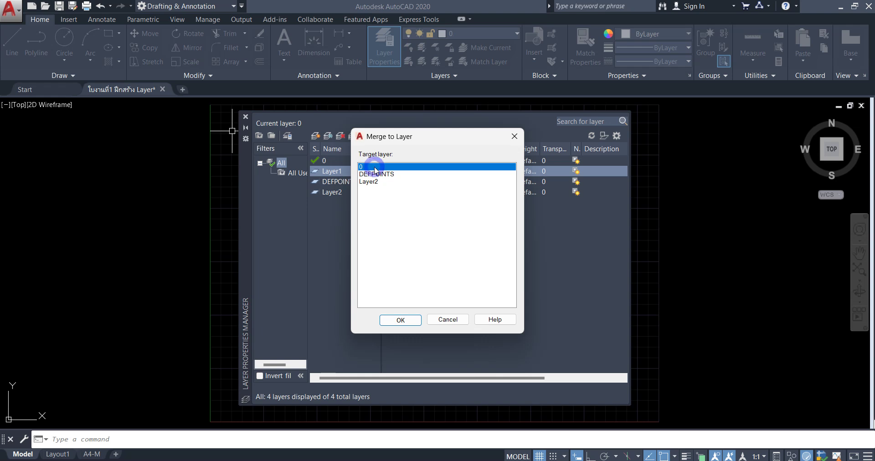
pyautogui.click(390, 320)
pyautogui.click(460, 244)
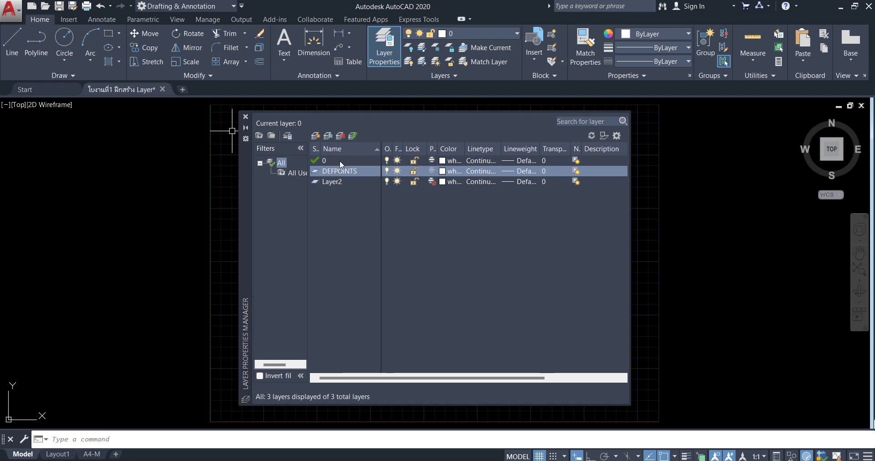
# Step: Merge Layer2 into layer 0, leaving only 0 and DEFPOINTS
pyautogui.click(335, 182)
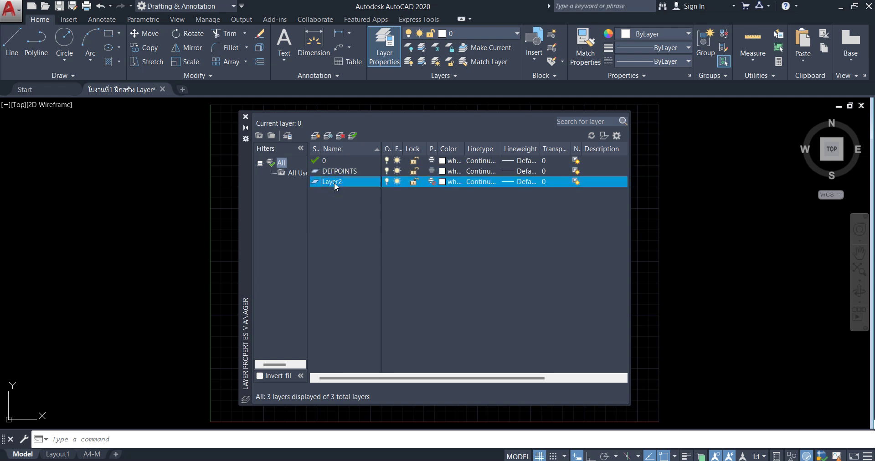
pyautogui.rightClick(335, 182)
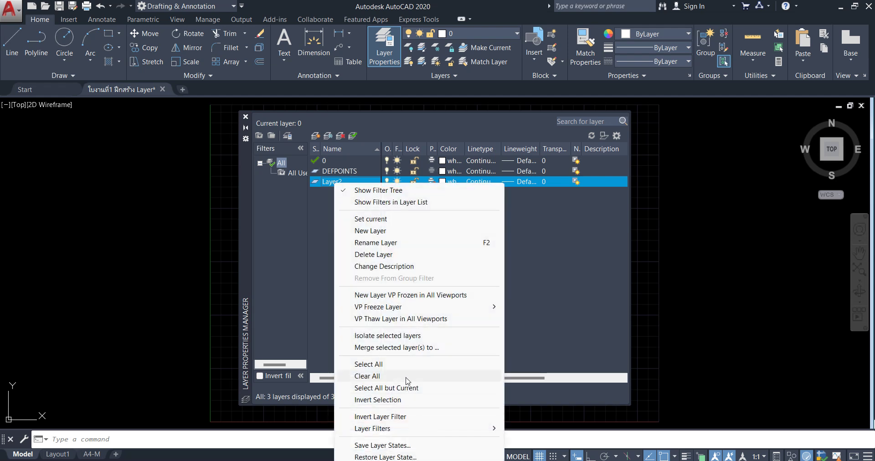
pyautogui.click(402, 348)
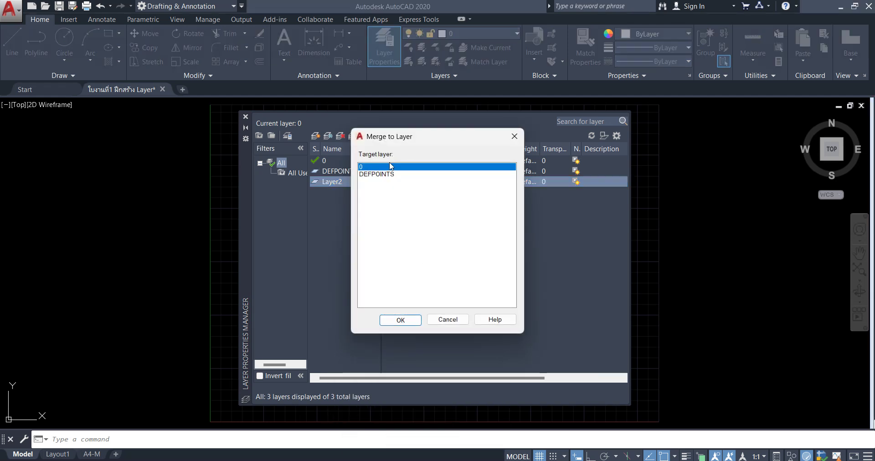
pyautogui.click(401, 320)
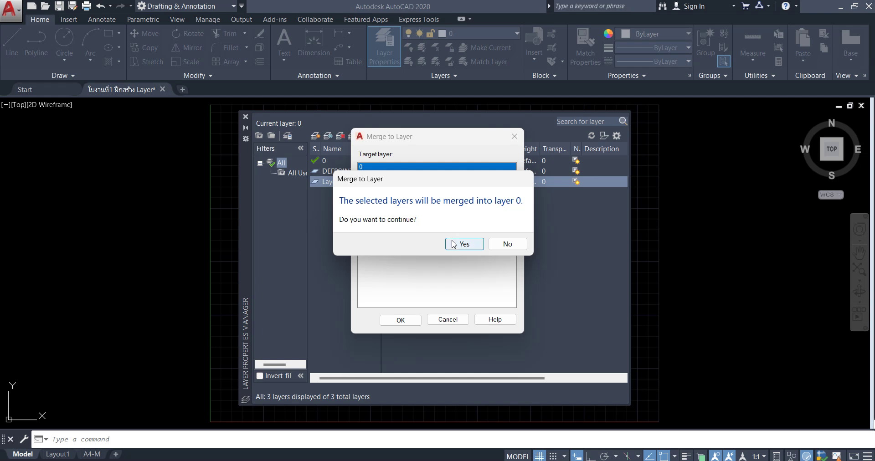
pyautogui.click(452, 245)
pyautogui.click(354, 255)
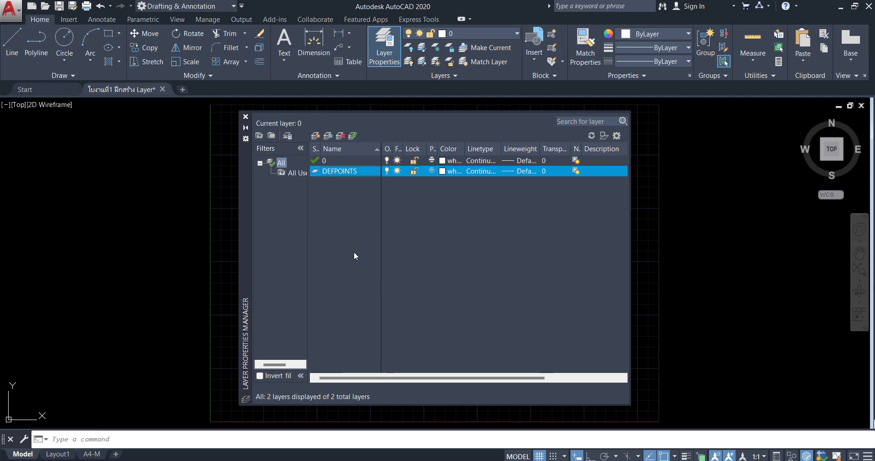
# Step: Create a layer named Dim, toggling its Plot setting off and back on
pyautogui.click(316, 136)
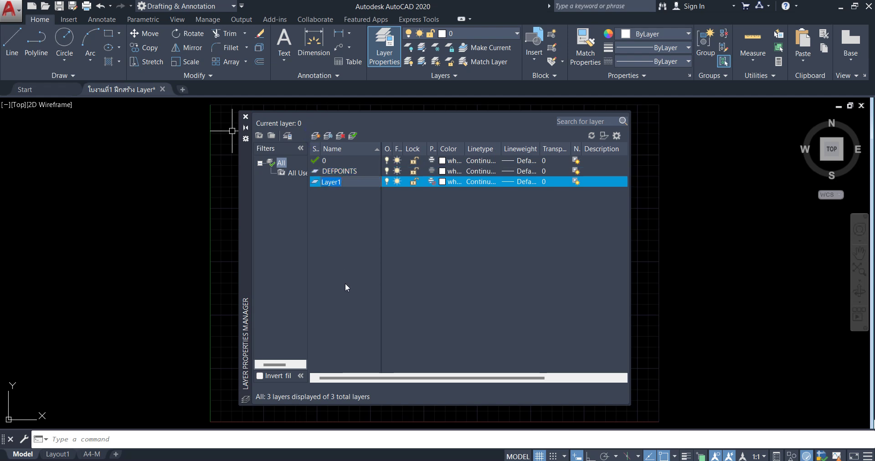
pyautogui.press('BackSpace')
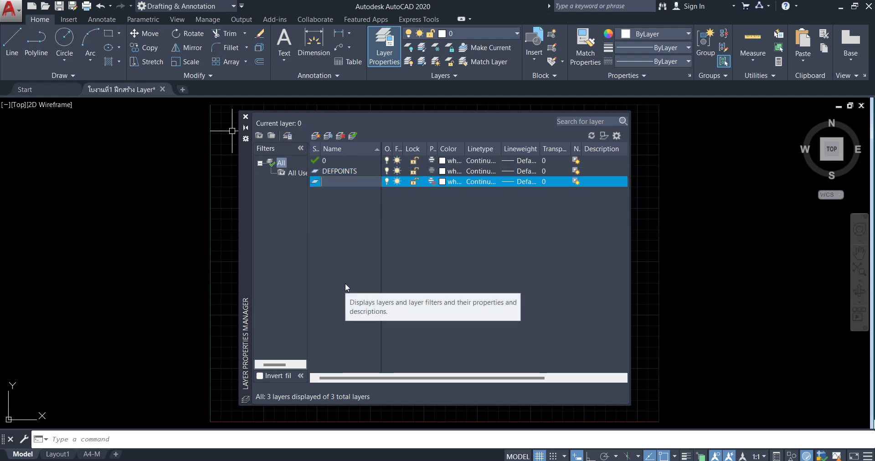
pyautogui.write('D')
pyautogui.write('im')
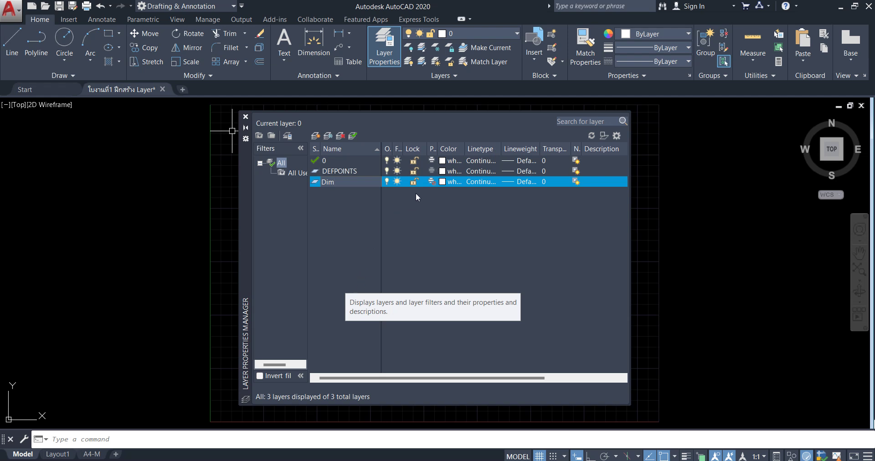
pyautogui.click(433, 183)
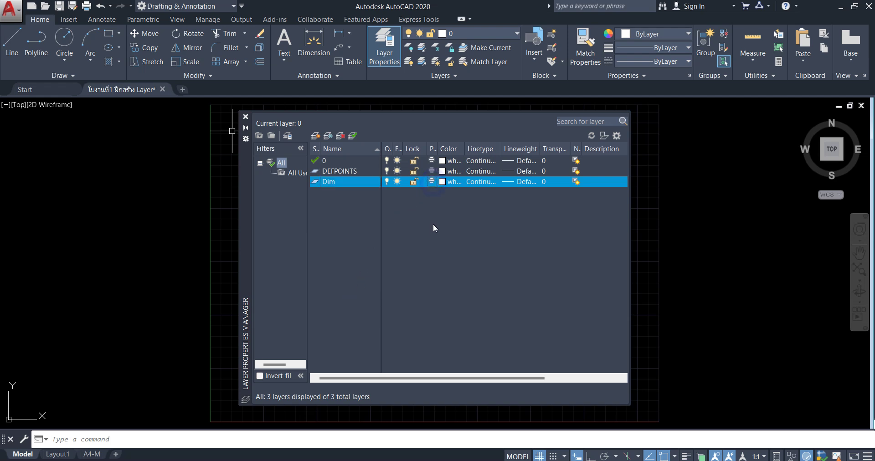
pyautogui.click(431, 180)
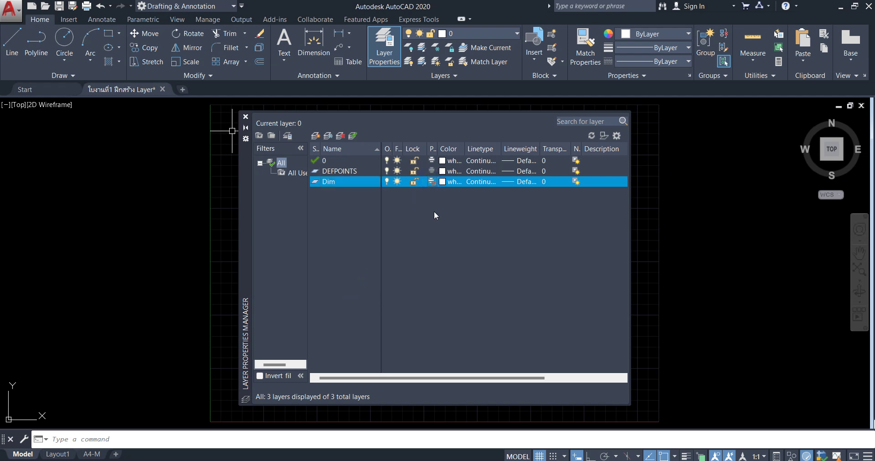
pyautogui.click(433, 183)
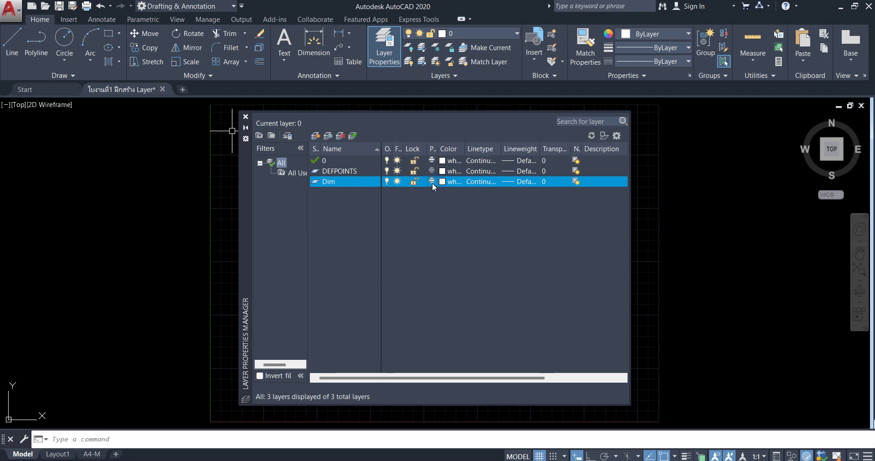
pyautogui.click(432, 182)
pyautogui.click(432, 182)
# Step: Set the Dim layer's colour to red and its lineweight to 0.18 mm
pyautogui.click(442, 181)
pyautogui.click(415, 262)
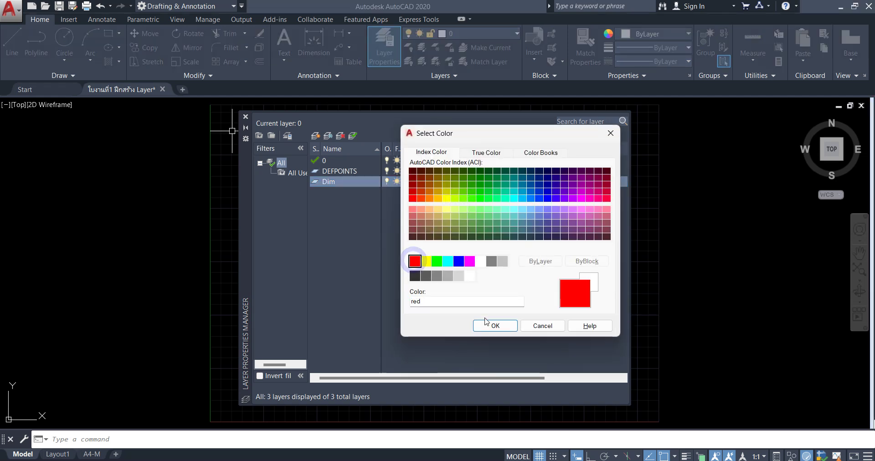
pyautogui.click(484, 326)
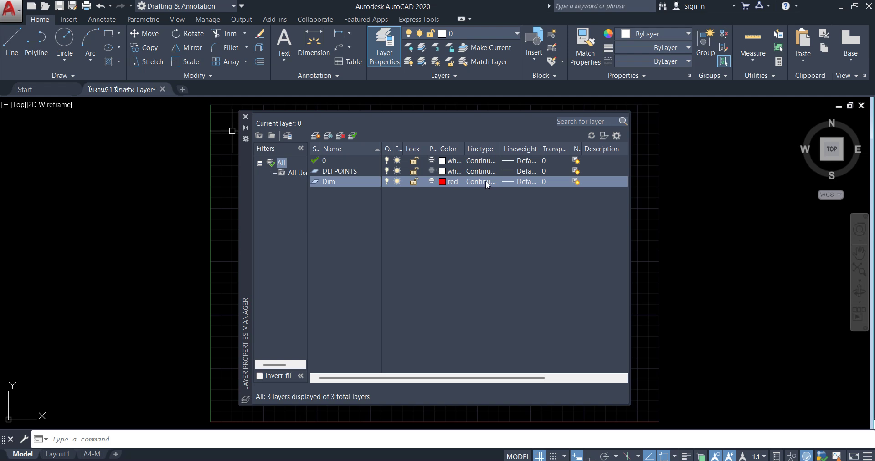
pyautogui.click(522, 182)
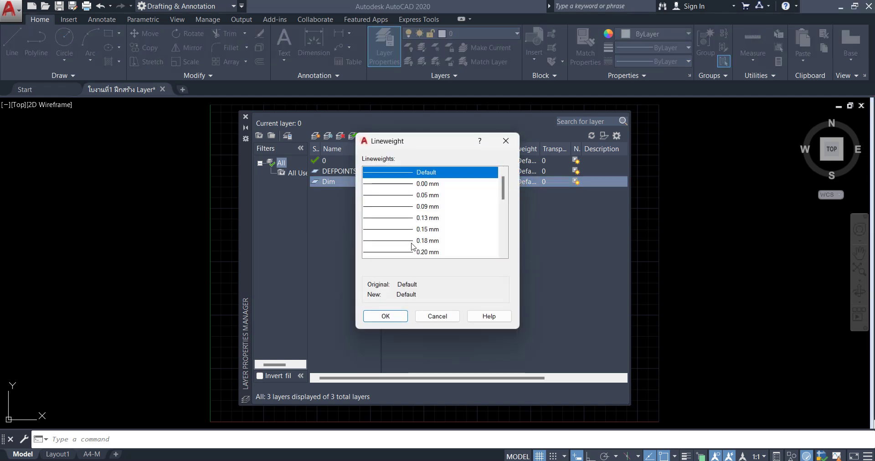
pyautogui.click(413, 241)
pyautogui.click(386, 316)
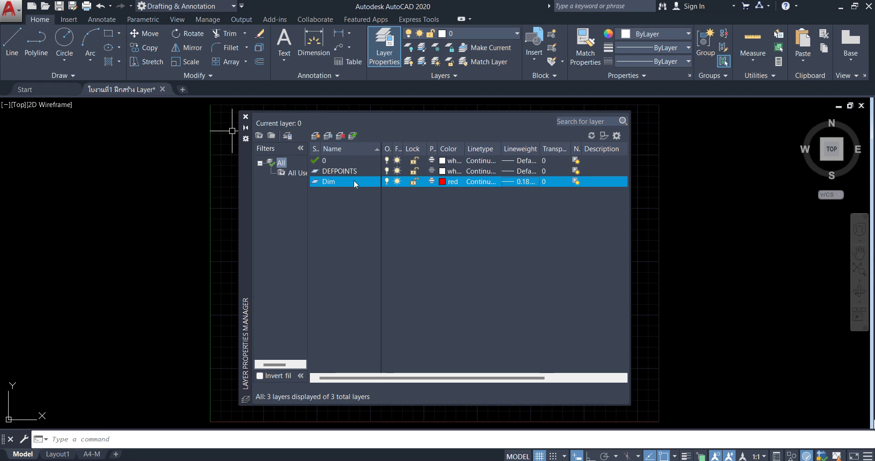
# Step: With Dim selected, add a new layer and name it Grid
pyautogui.click(357, 160)
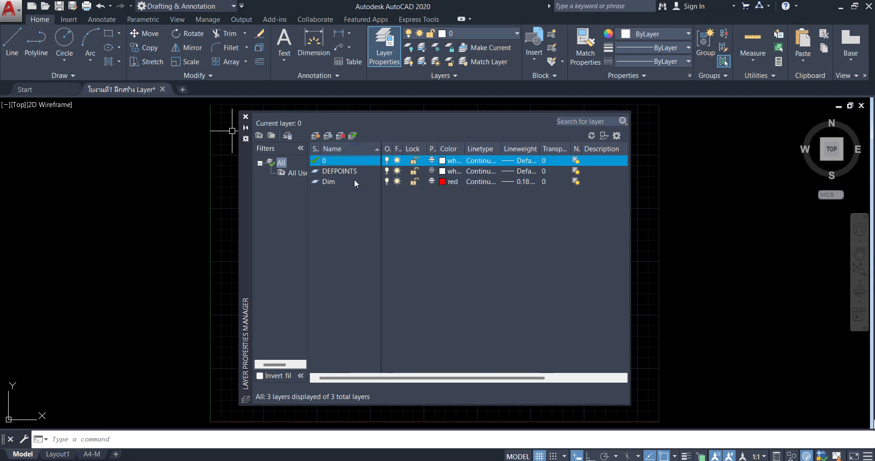
pyautogui.click(355, 181)
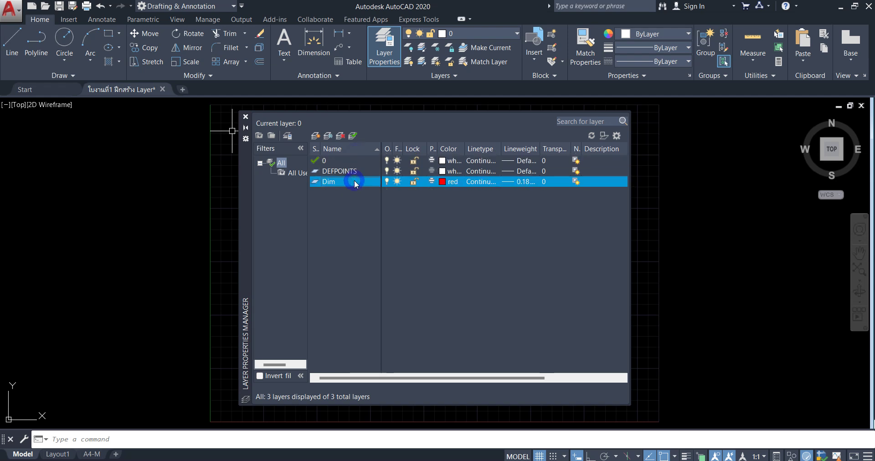
pyautogui.click(315, 135)
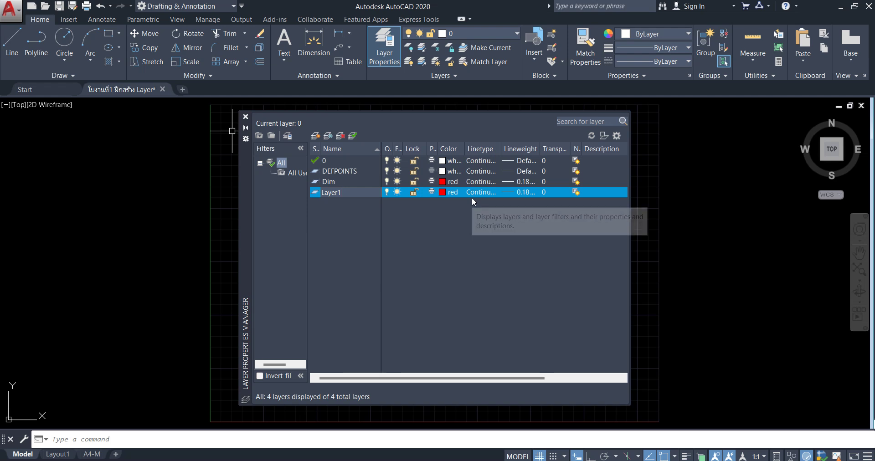
pyautogui.moveTo(472, 201)
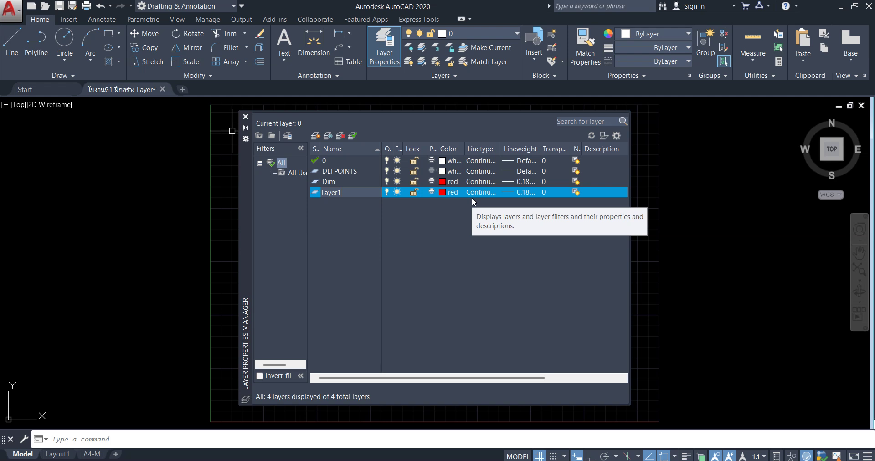
pyautogui.press('BackSpace')
pyautogui.press('BackSpace')
pyautogui.press('BackSpace')
pyautogui.press('BackSpace')
pyautogui.press('BackSpace')
pyautogui.press('BackSpace')
pyautogui.write('G')
pyautogui.write('rid')
# Step: Set the Grid layer's colour to grey 8
pyautogui.click(442, 192)
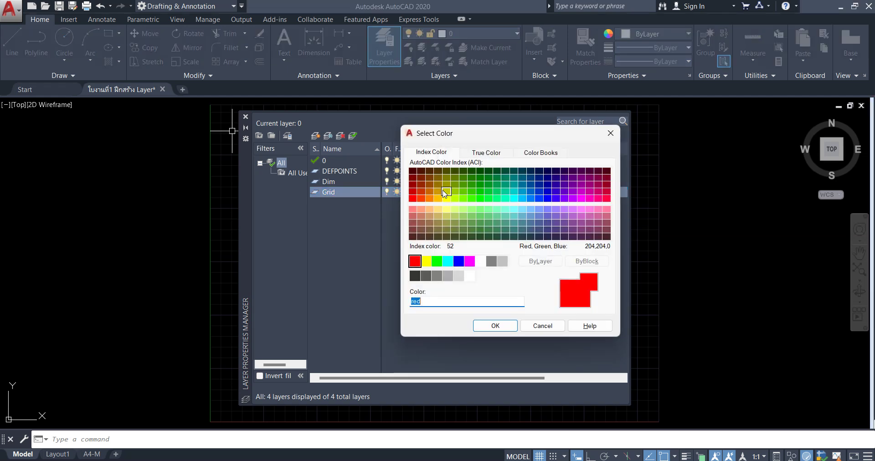
pyautogui.click(492, 261)
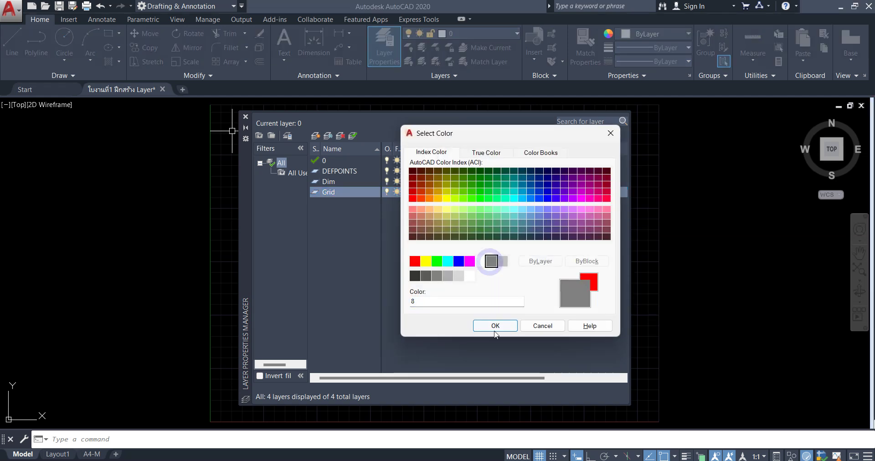
pyautogui.click(495, 327)
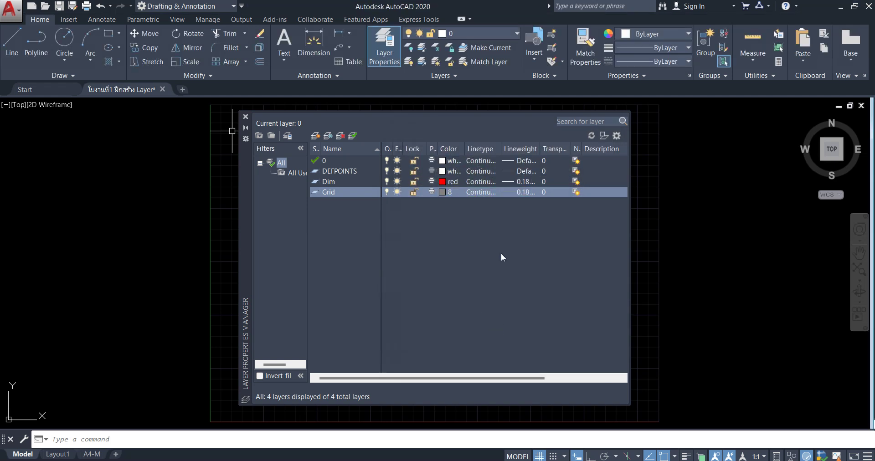
# Step: Load the CENTER linetype and assign it to the Grid layer
pyautogui.click(481, 193)
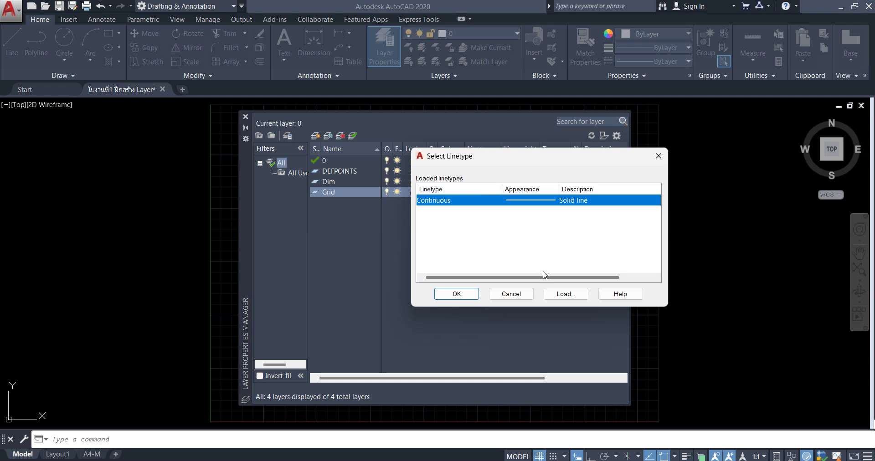
pyautogui.click(565, 294)
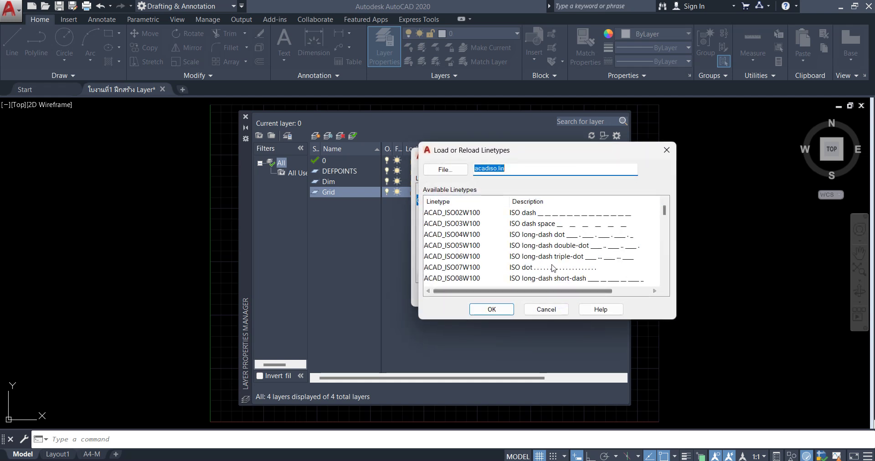
pyautogui.scroll(-1, 548, 249)
pyautogui.scroll(-3, 548, 249)
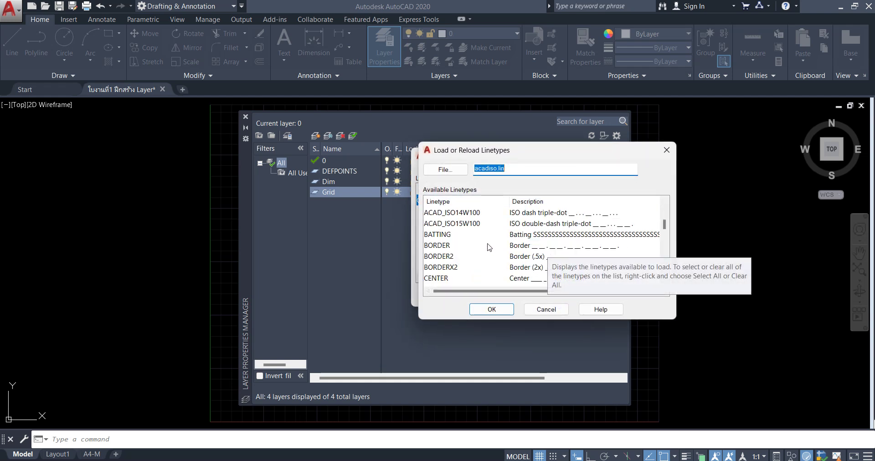
pyautogui.scroll(-2, 501, 248)
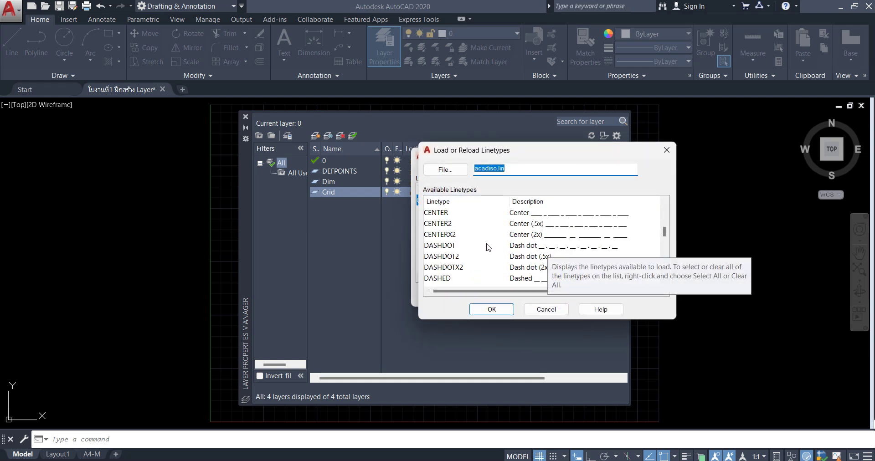
pyautogui.click(436, 213)
pyautogui.scroll(1, 475, 250)
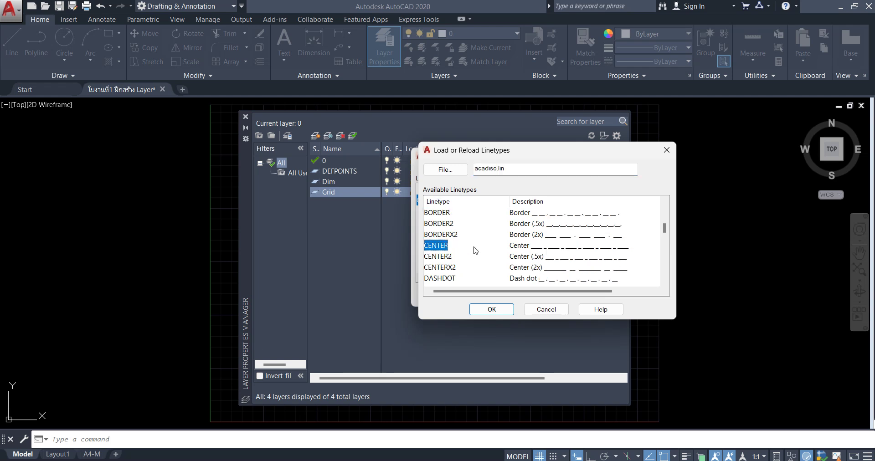
pyautogui.click(441, 258)
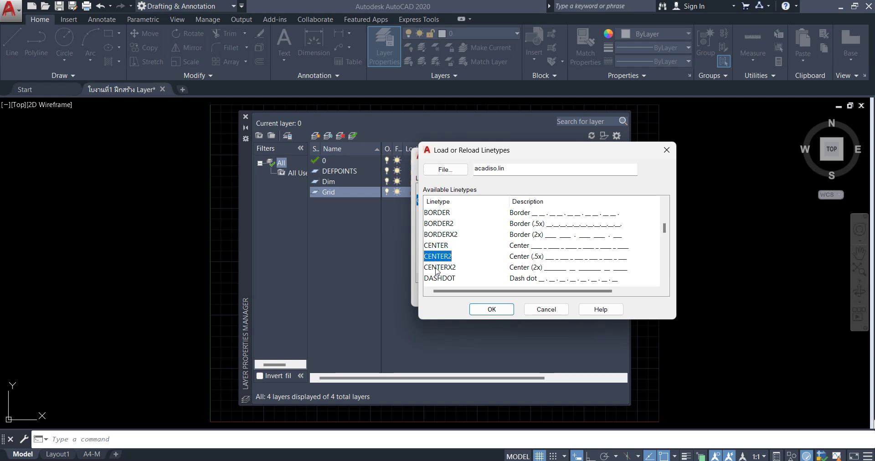
pyautogui.click(443, 248)
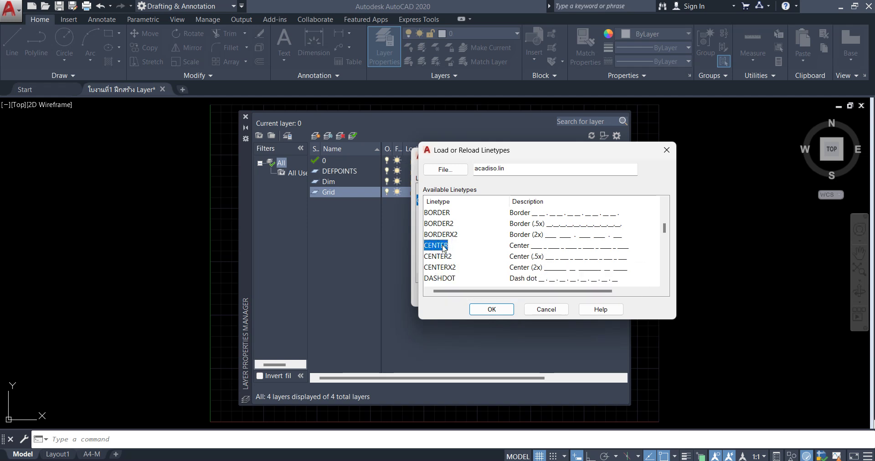
pyautogui.click(499, 309)
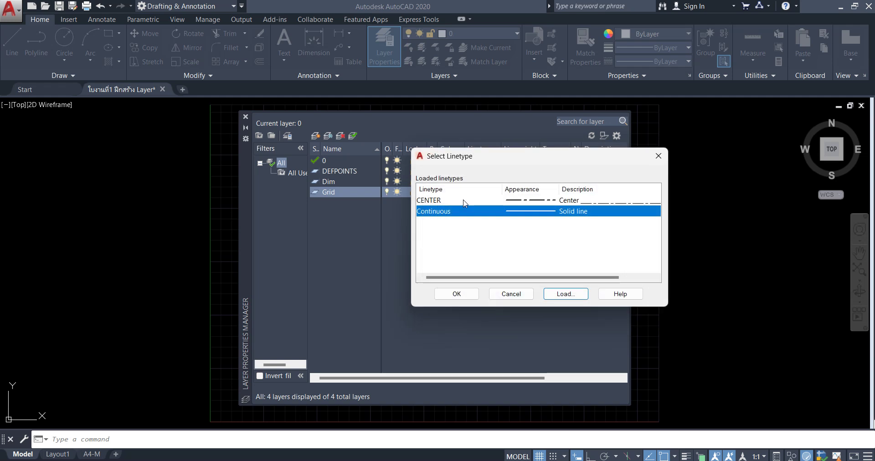
pyautogui.click(464, 201)
pyautogui.click(459, 294)
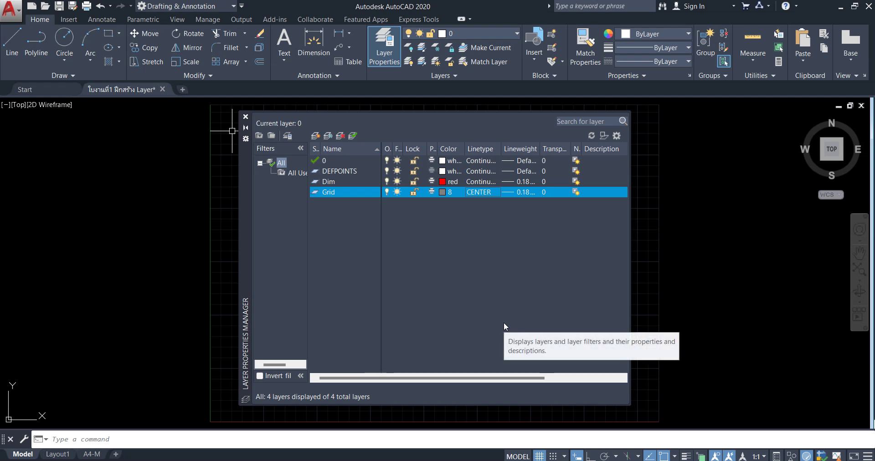
# Step: Add a new layer named Text, inheriting Grid's colour 8, CENTER linetype and 0.18 mm lineweight
pyautogui.click(316, 136)
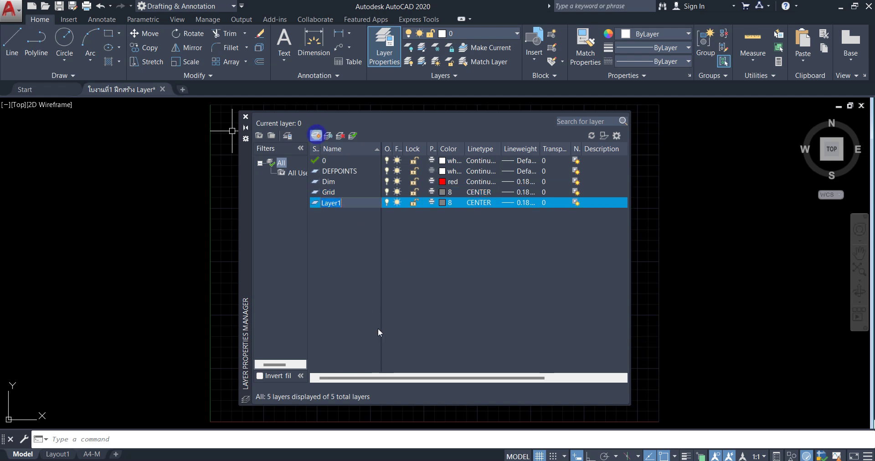
pyautogui.press('BackSpace')
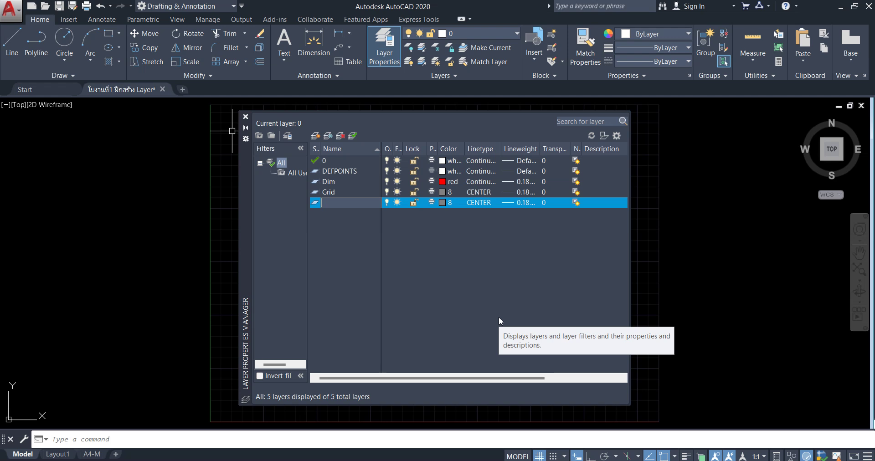
pyautogui.write('Te')
pyautogui.write('xt')
# Step: Set the Text layer's colour to green and its linetype to Continuous
pyautogui.click(441, 203)
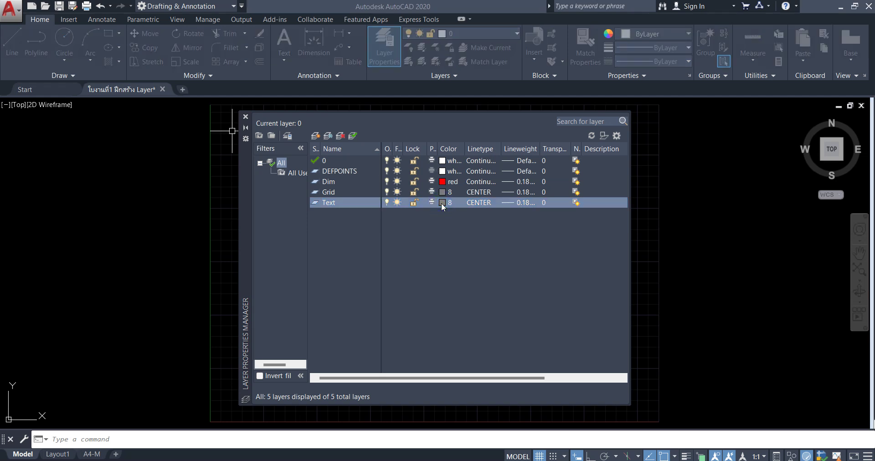
pyautogui.click(437, 261)
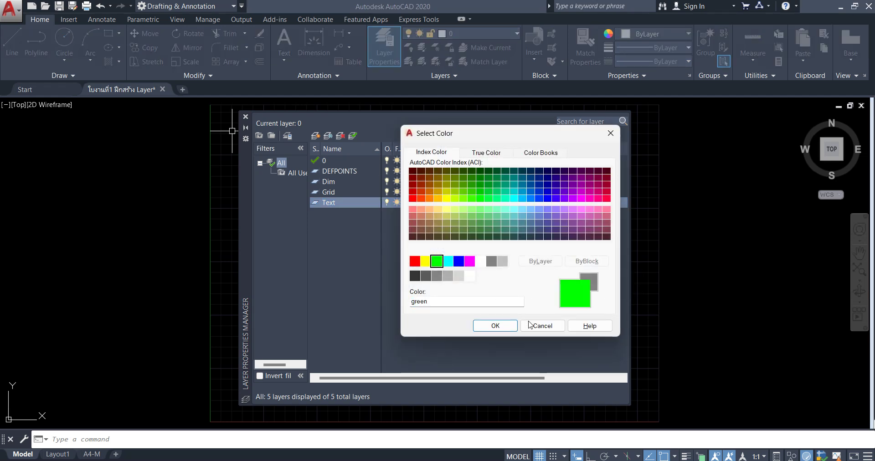
pyautogui.click(496, 325)
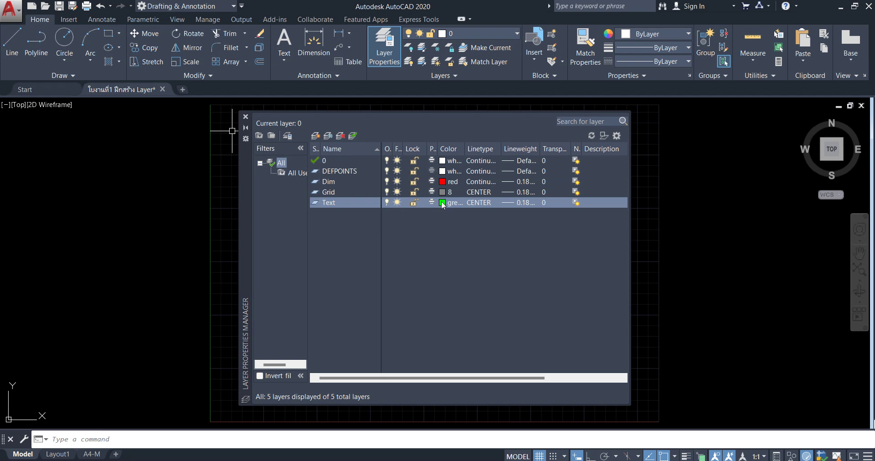
pyautogui.click(480, 203)
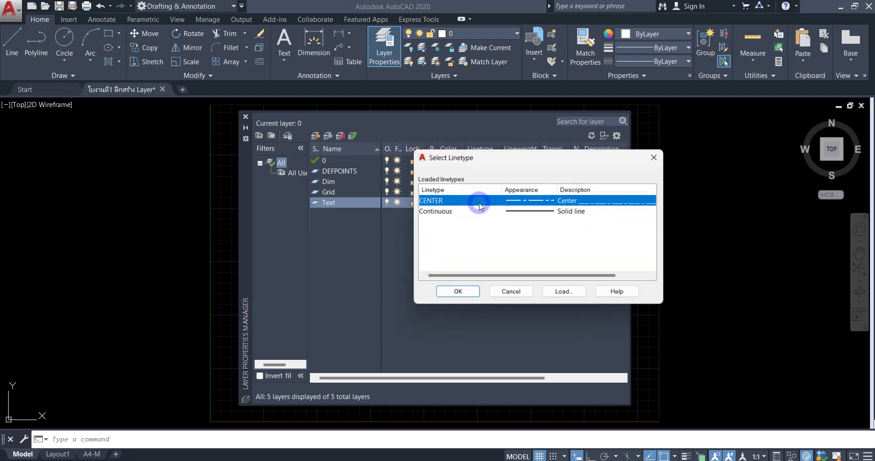
pyautogui.click(532, 211)
pyautogui.click(456, 294)
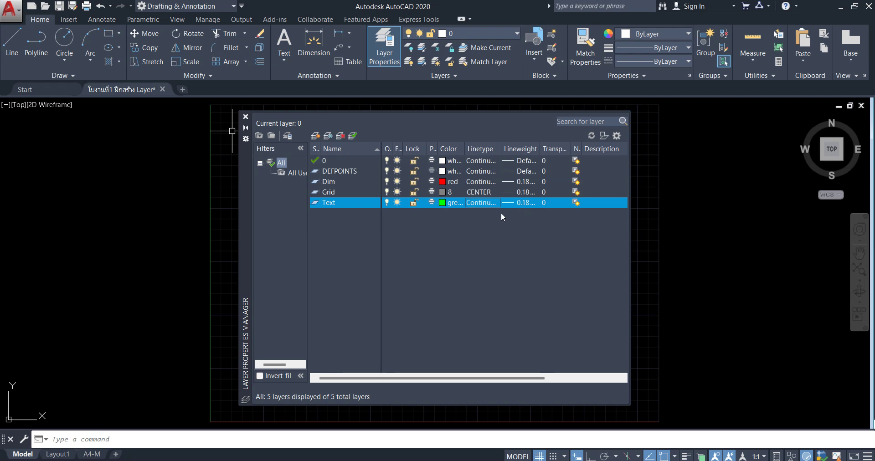
pyautogui.click(246, 116)
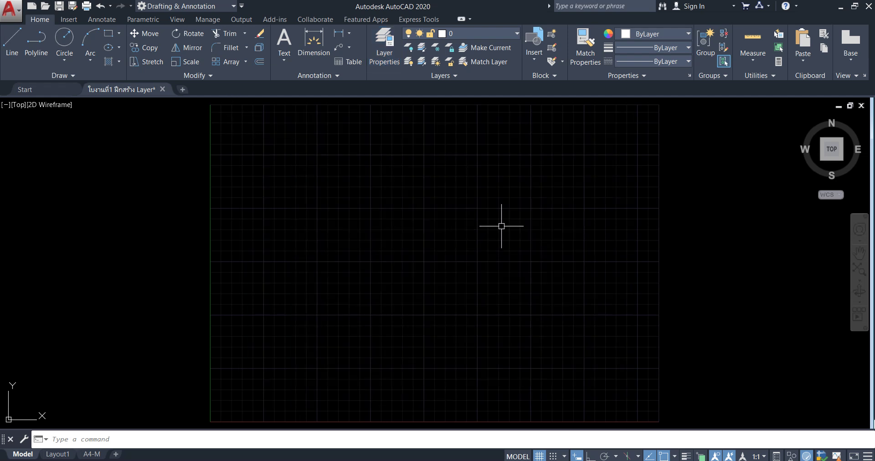
pyautogui.click(497, 32)
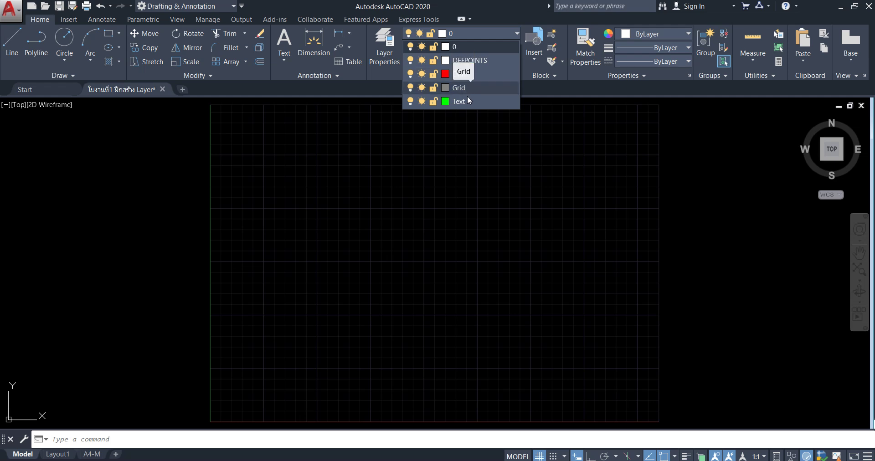
pyautogui.click(447, 226)
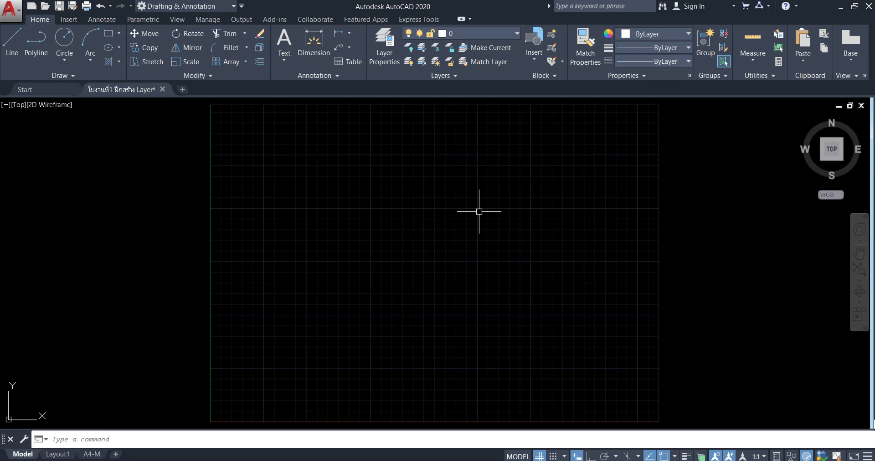
pyautogui.click(494, 33)
pyautogui.write('la')
pyautogui.press('Return')
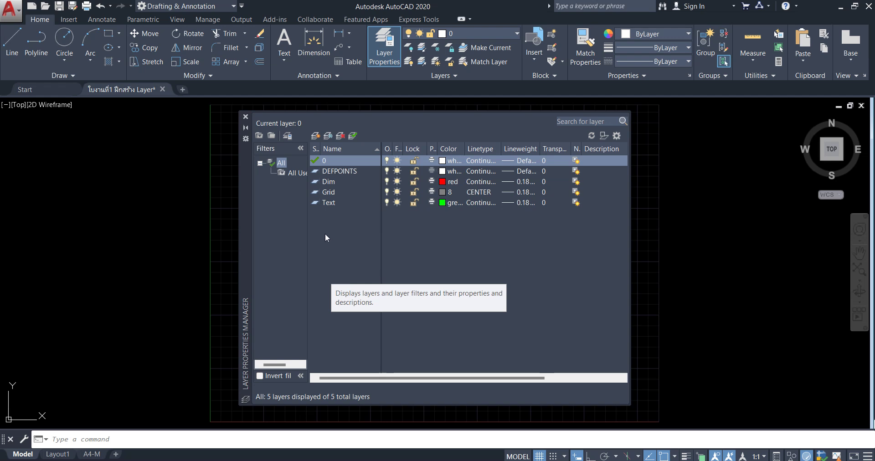
# Step: Add a new layer named Beam with colour 20
pyautogui.click(315, 135)
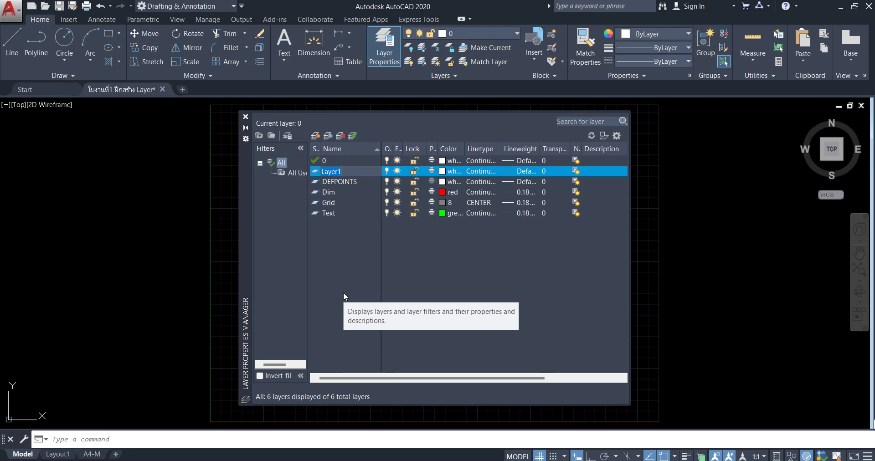
pyautogui.press('BackSpace')
pyautogui.write('B')
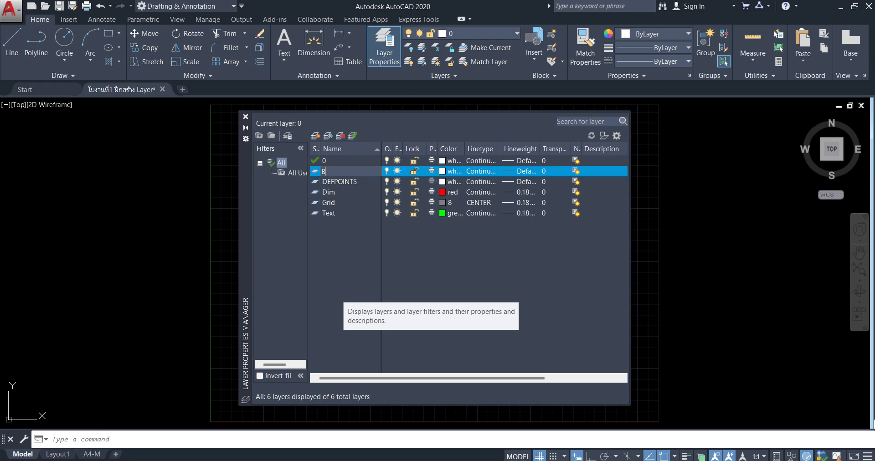
pyautogui.write('eam')
pyautogui.click(443, 171)
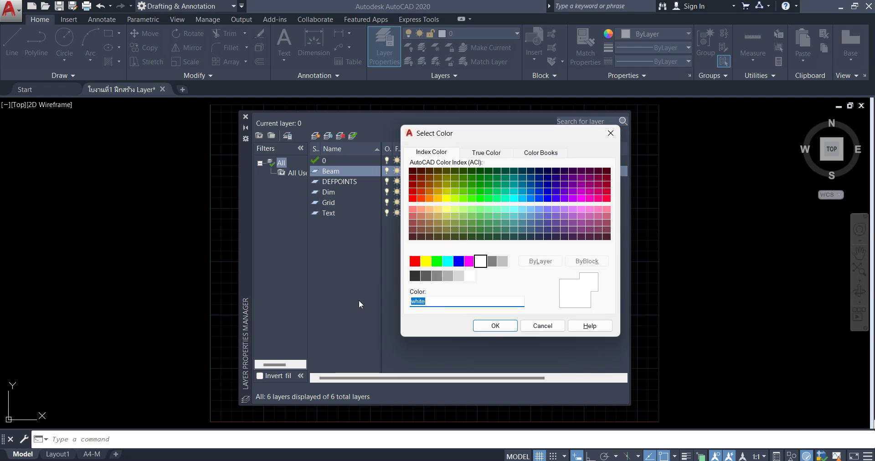
pyautogui.write('20')
pyautogui.click(498, 325)
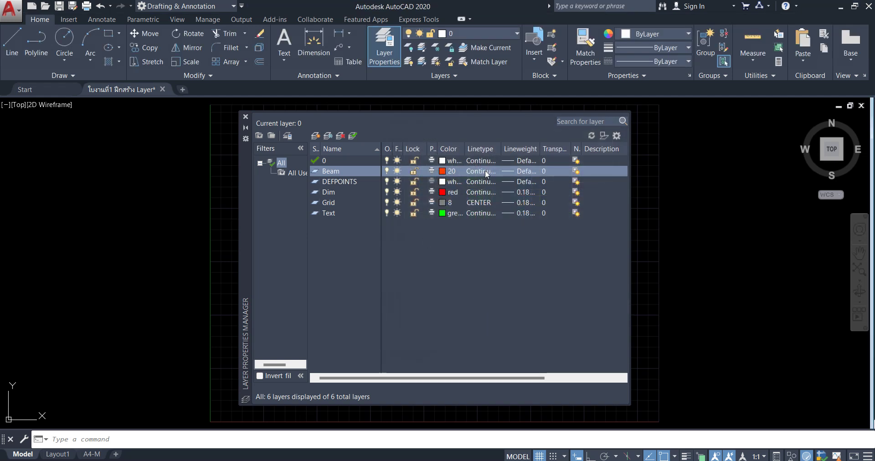
# Step: Give the Beam layer a 0.30 mm lineweight
pyautogui.click(513, 172)
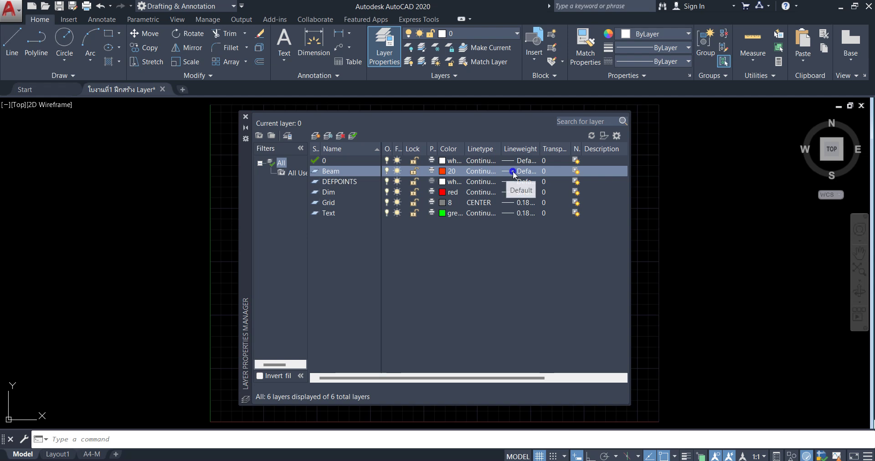
pyautogui.scroll(-2, 401, 235)
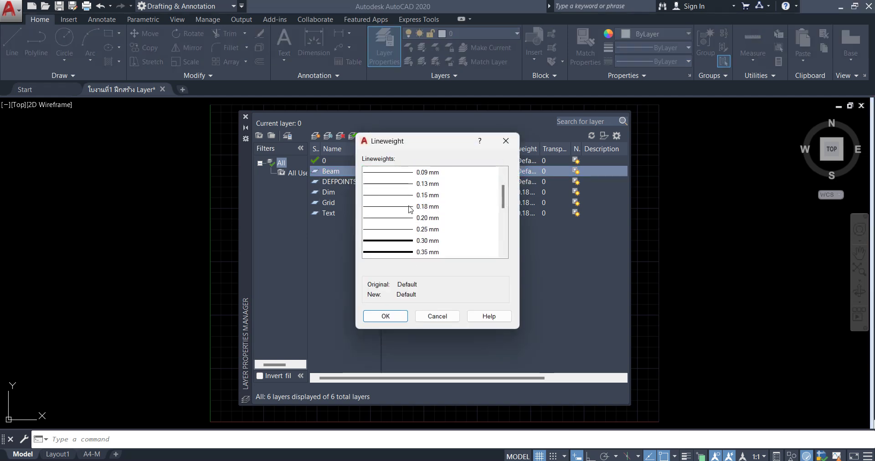
pyautogui.click(395, 241)
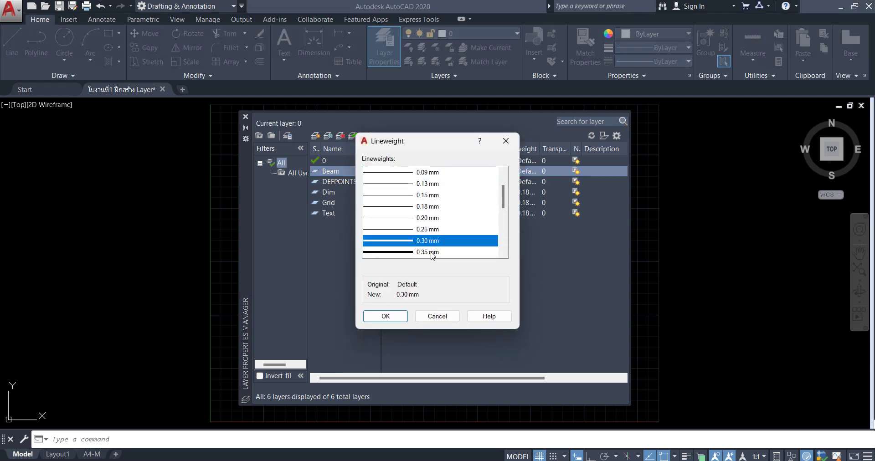
pyautogui.click(397, 317)
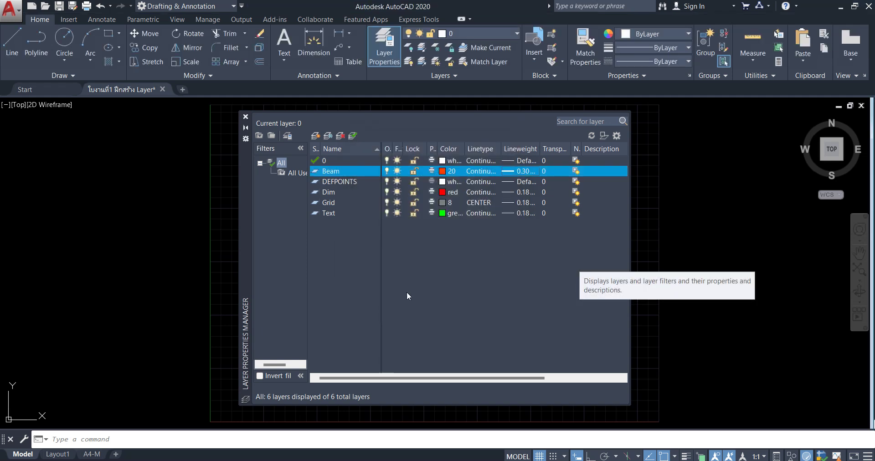
# Step: Add a new layer named Wall with cyan colour
pyautogui.click(316, 135)
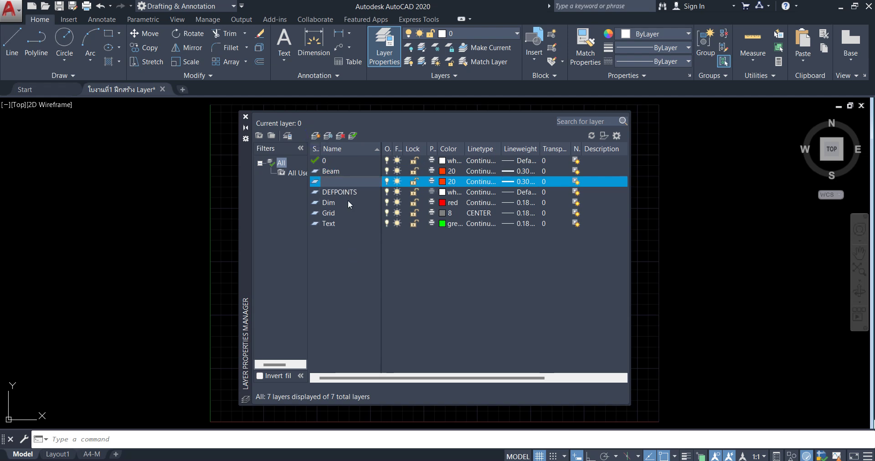
pyautogui.write('Wa')
pyautogui.write('ll')
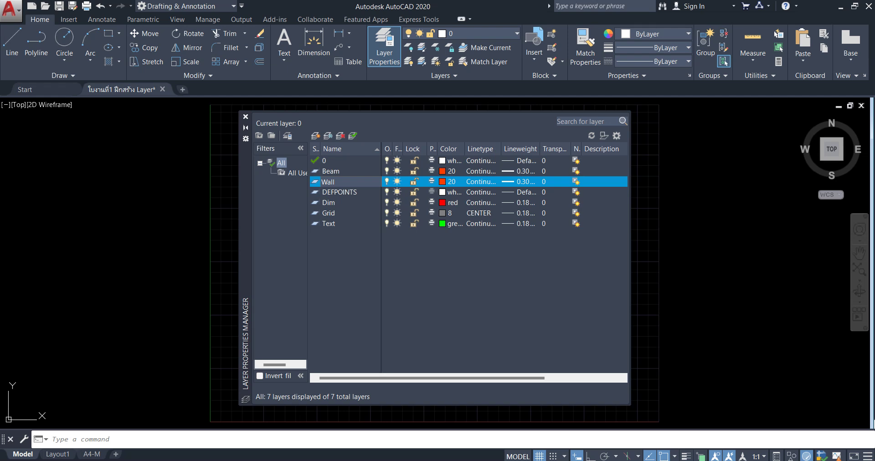
pyautogui.click(444, 182)
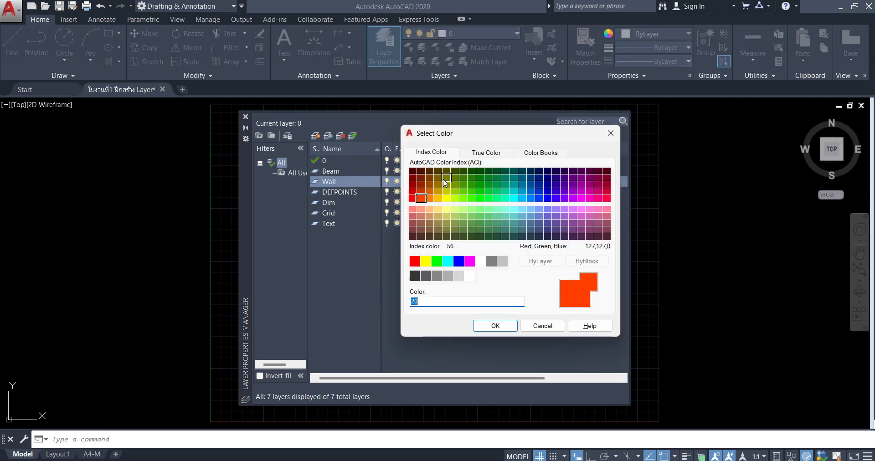
pyautogui.click(447, 261)
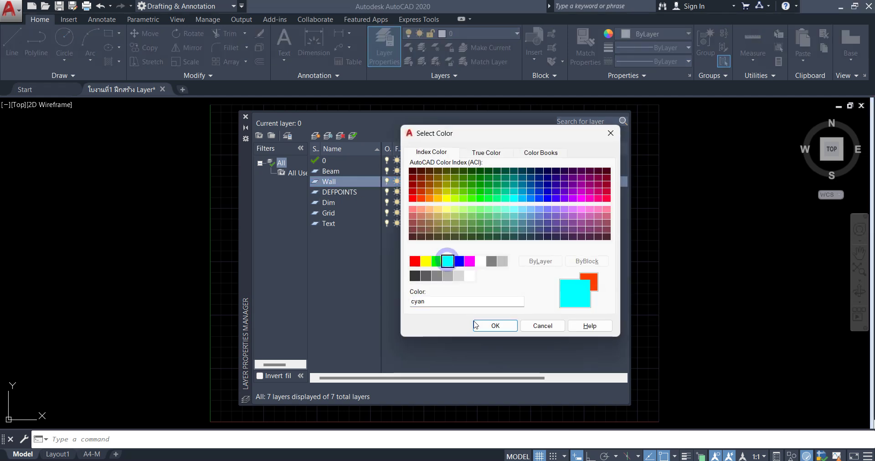
pyautogui.click(489, 326)
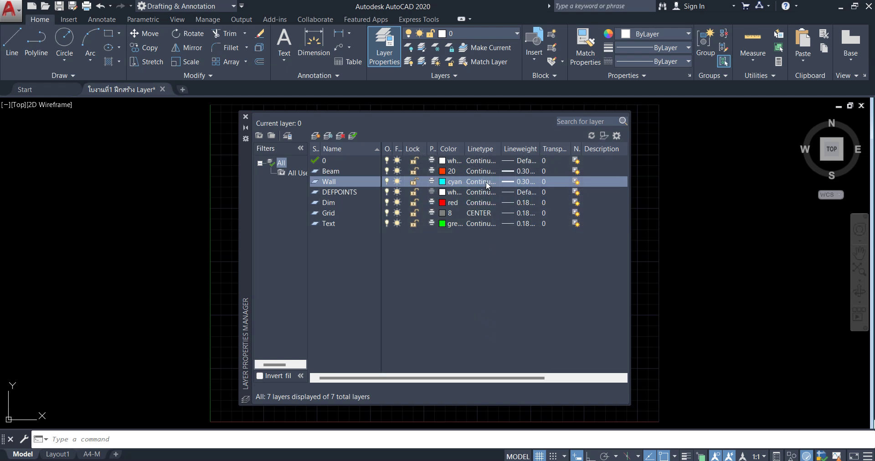
# Step: Set the Wall layer's lineweight to 0.20 mm
pyautogui.click(511, 181)
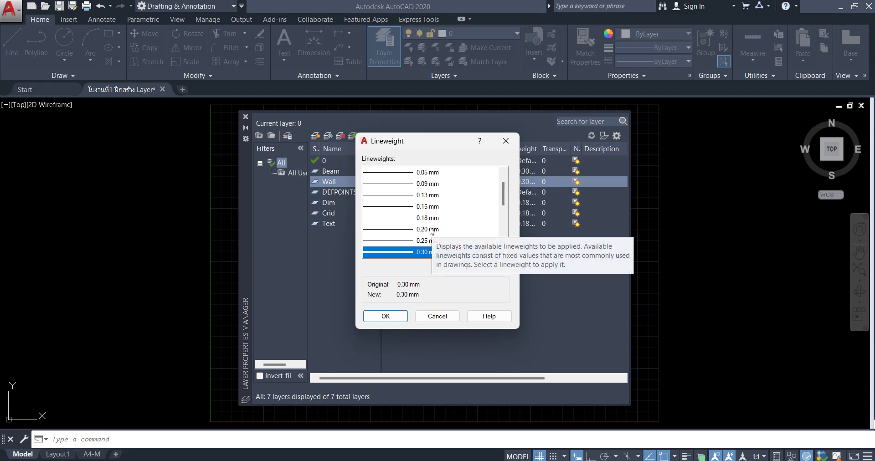
pyautogui.click(430, 229)
pyautogui.click(385, 316)
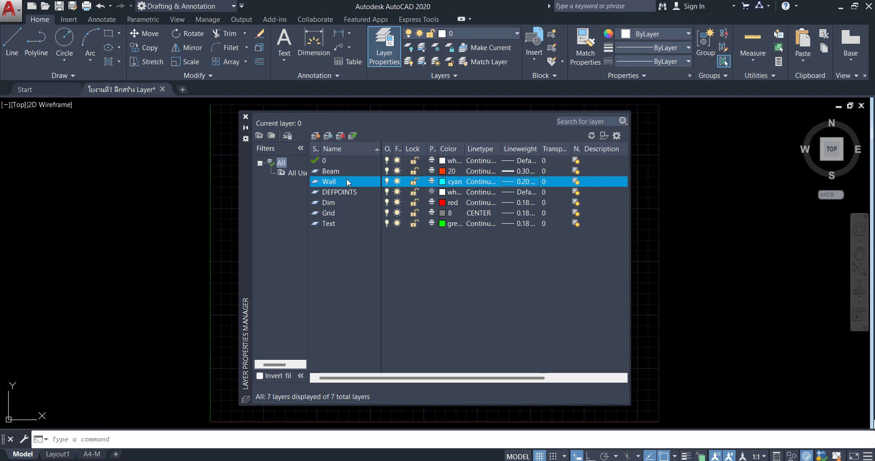
# Step: Add a new layer renamed from Layer1 to Profile with white colour
pyautogui.click(315, 135)
pyautogui.press('Right')
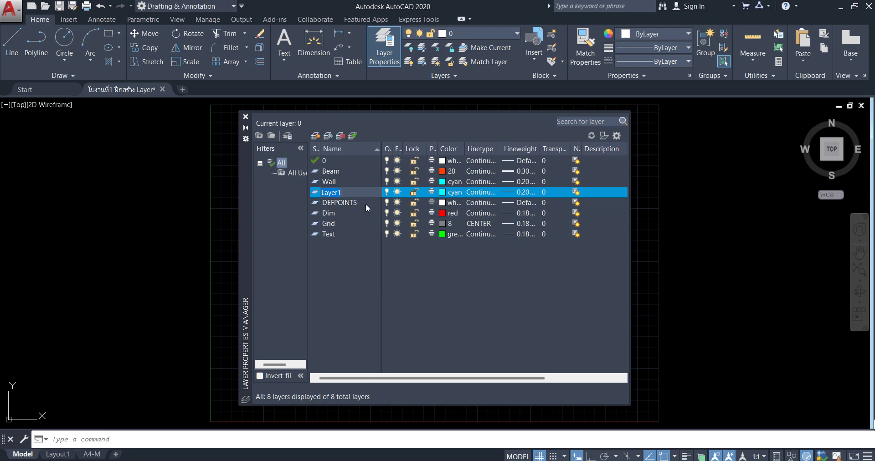
pyautogui.press('BackSpace')
pyautogui.press('BackSpace')
pyautogui.press('BackSpace')
pyautogui.write('Pr')
pyautogui.write('ofil')
pyautogui.write('e')
pyautogui.click(442, 192)
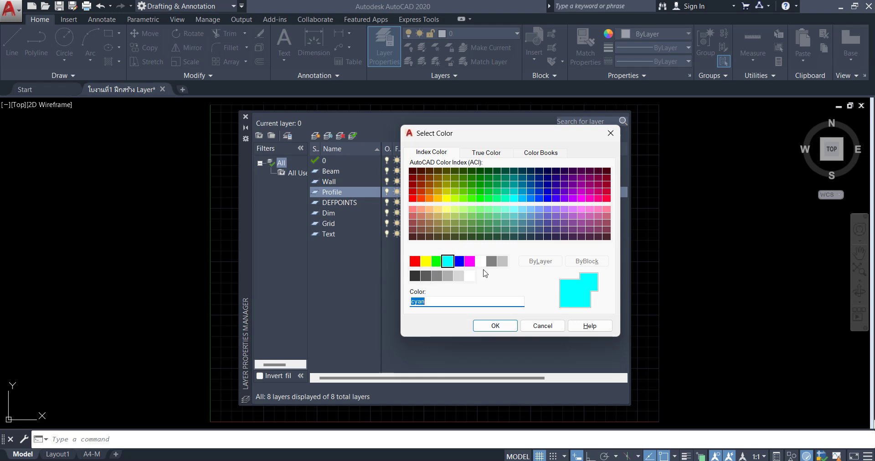
pyautogui.click(481, 261)
pyautogui.click(493, 325)
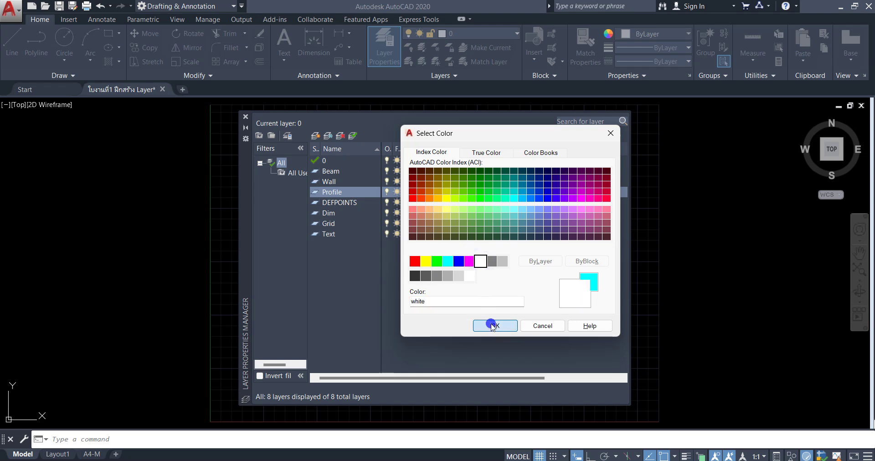
# Step: Set the Profile layer's lineweight to 0.35 mm
pyautogui.click(510, 189)
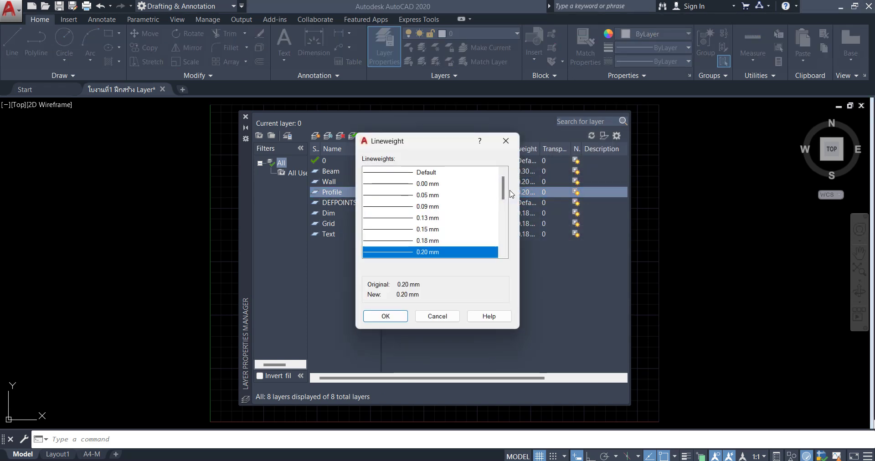
pyautogui.click(429, 228)
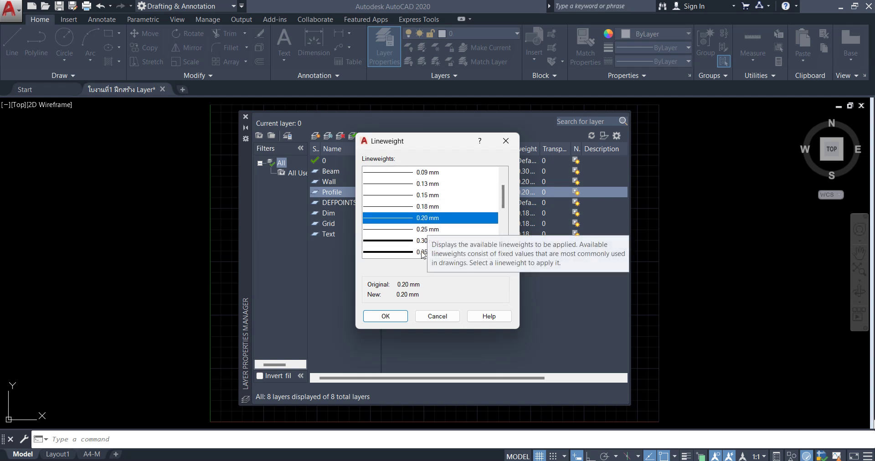
pyautogui.scroll(-1, 424, 253)
pyautogui.click(424, 252)
pyautogui.click(386, 317)
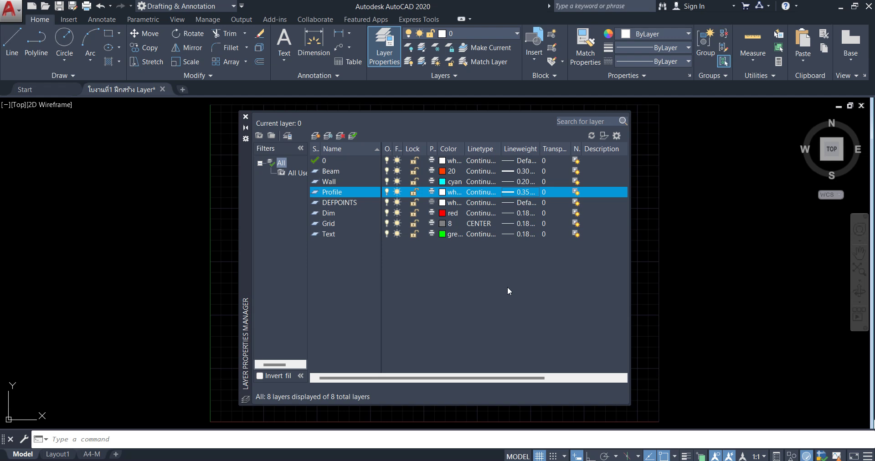
pyautogui.click(245, 118)
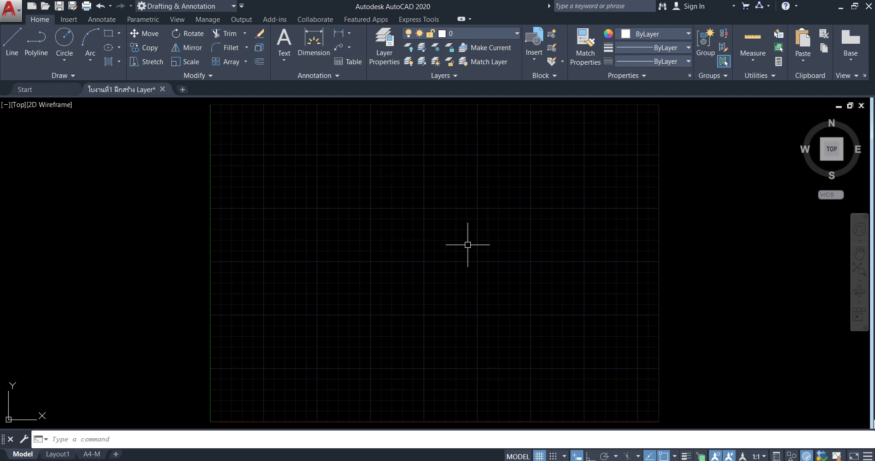
pyautogui.click(380, 40)
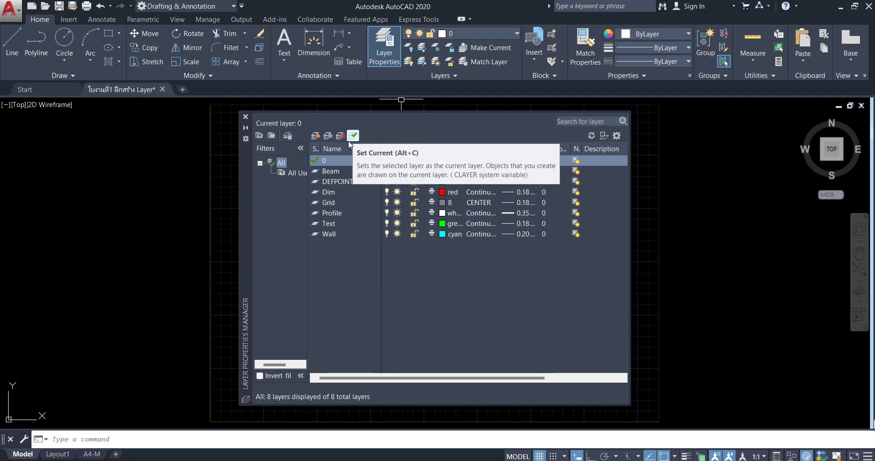
# Step: Close the layer manager and make Beam the current layer from the Layers panel
pyautogui.click(245, 117)
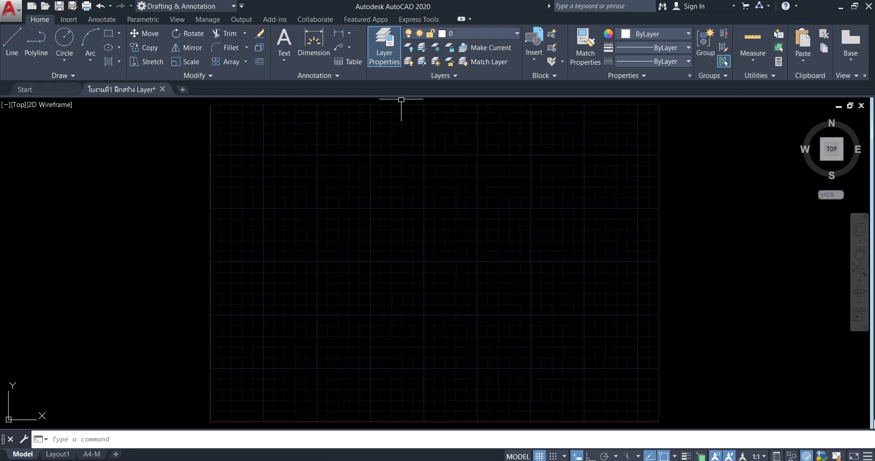
pyautogui.click(504, 36)
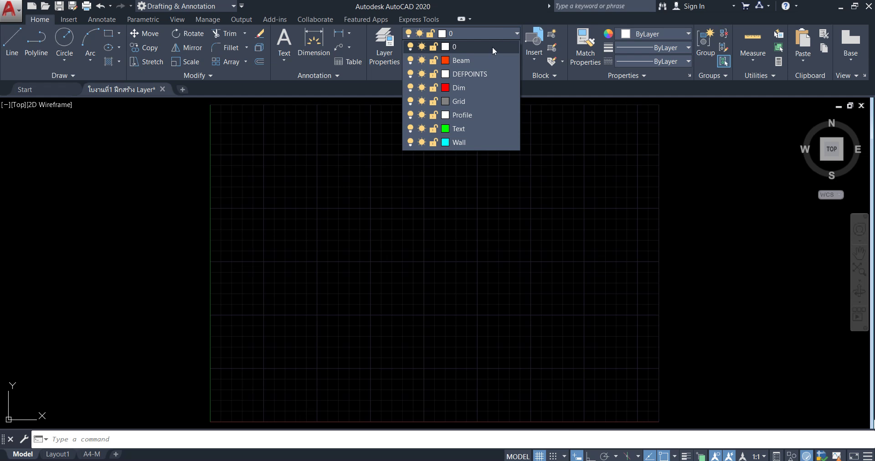
pyautogui.click(493, 47)
pyautogui.click(494, 33)
pyautogui.click(458, 60)
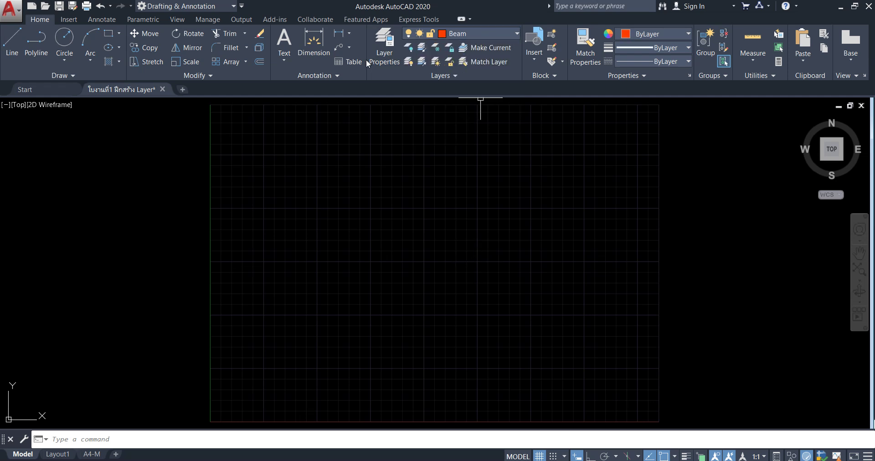
# Step: Confirm Beam is current in the layer manager, then make layer 0 current again
pyautogui.click(380, 50)
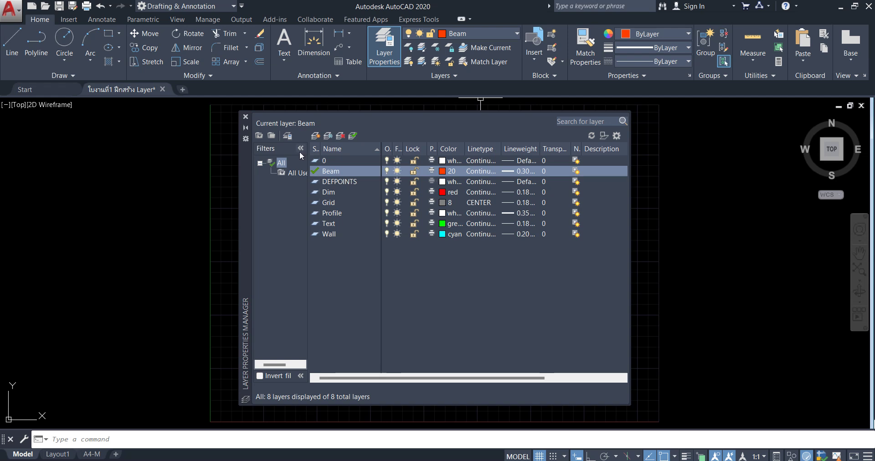
pyautogui.click(245, 117)
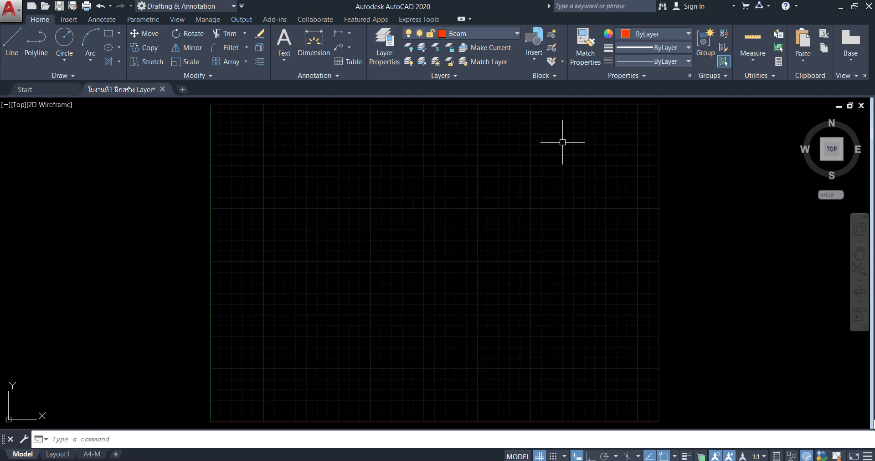
pyautogui.click(486, 33)
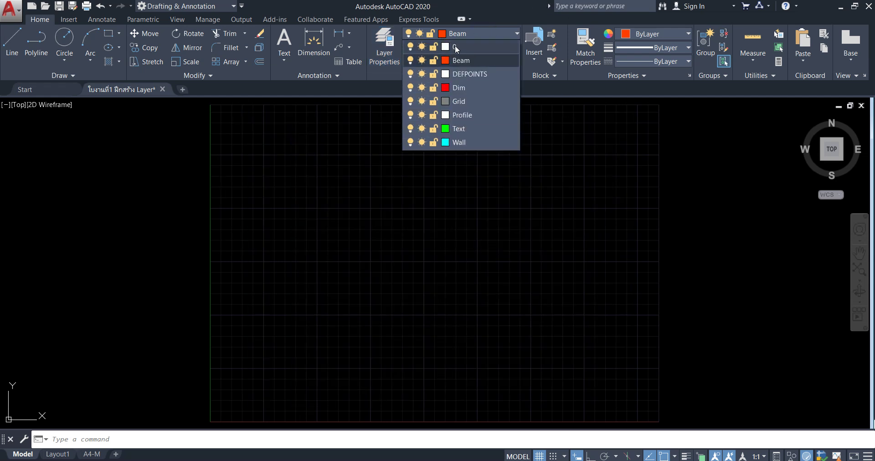
pyautogui.click(454, 47)
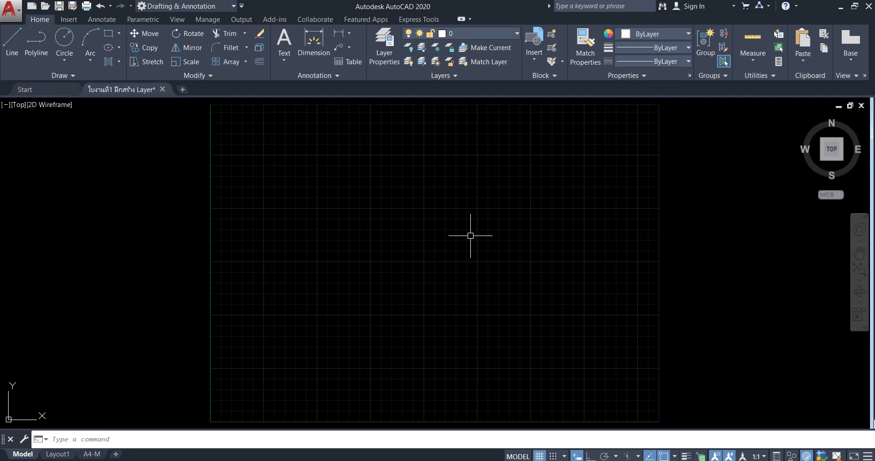